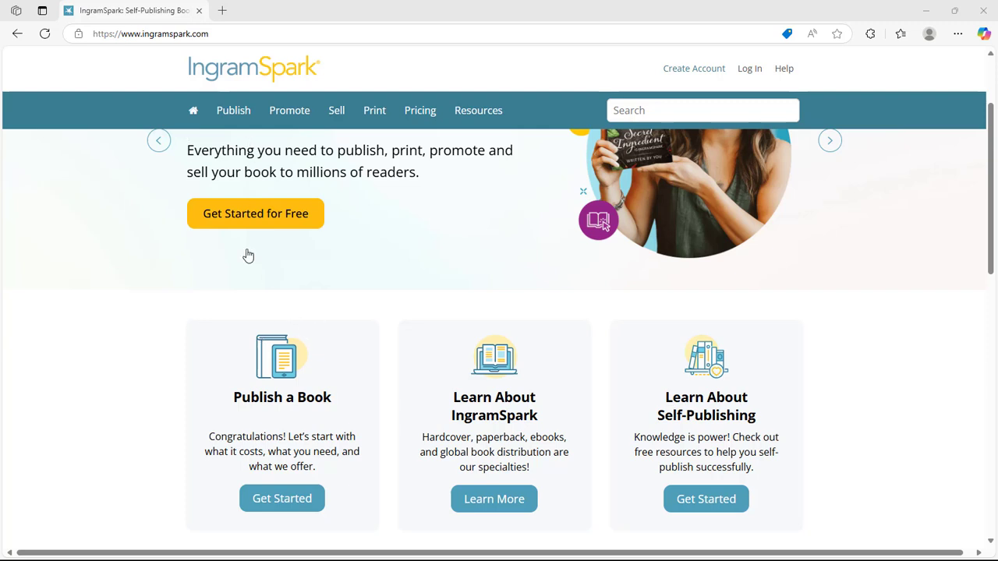
Browse the IngramSpark homepage and preview its Publish, Promote, Sell and Print menus.
scroll(311, 336, "up", 2)
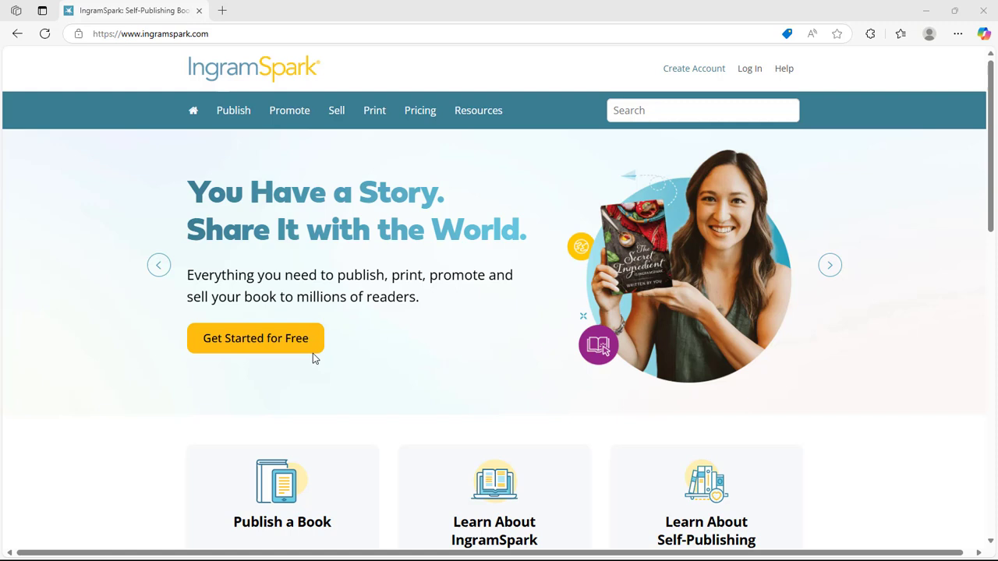
mouse_move(256, 120)
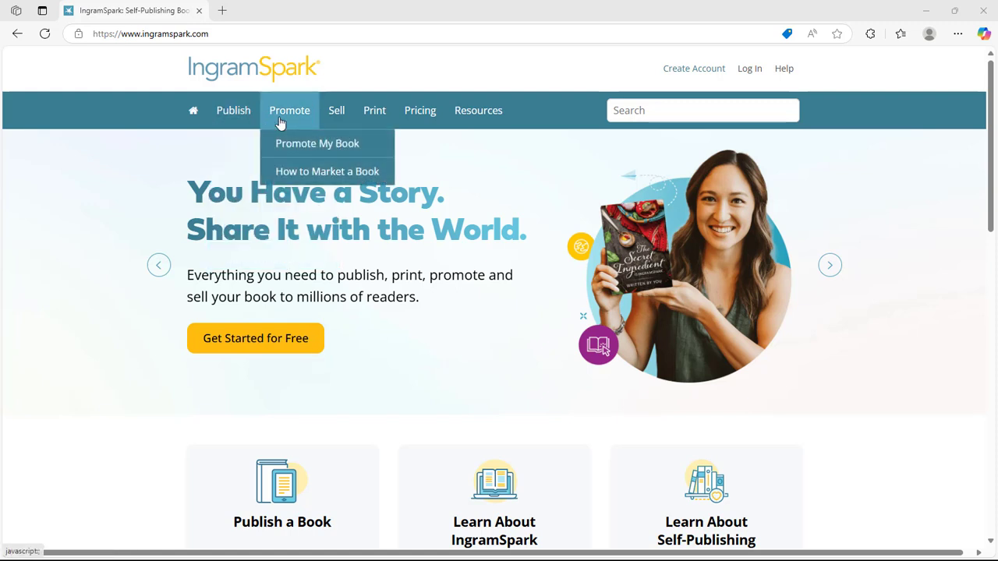
mouse_move(347, 113)
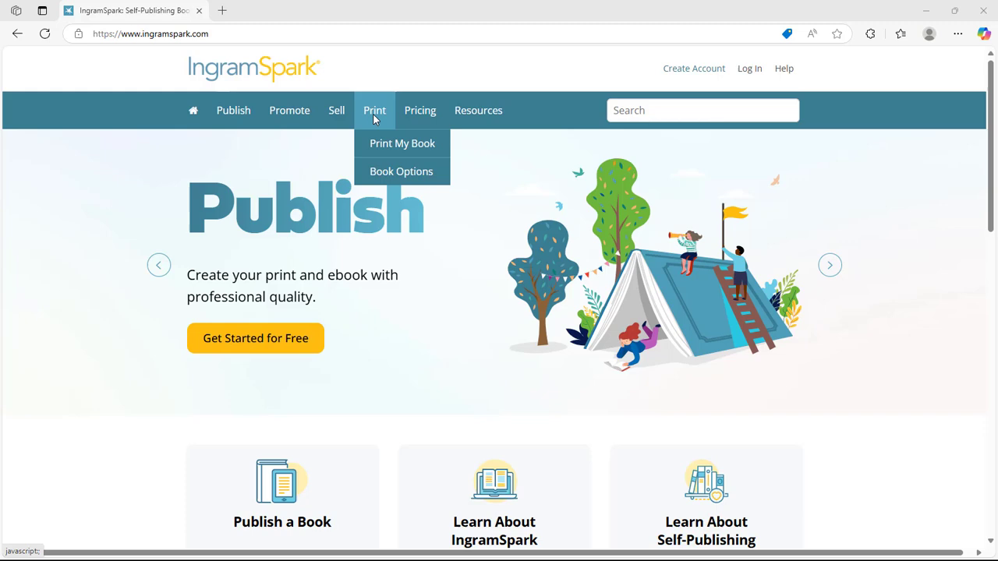
scroll(494, 468, "down", 7)
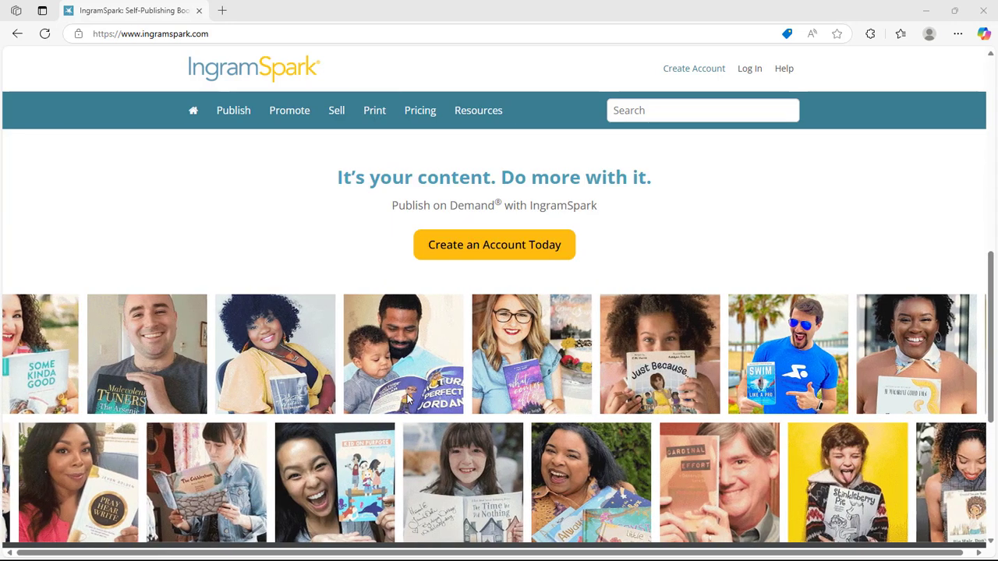
scroll(409, 399, "up", 5)
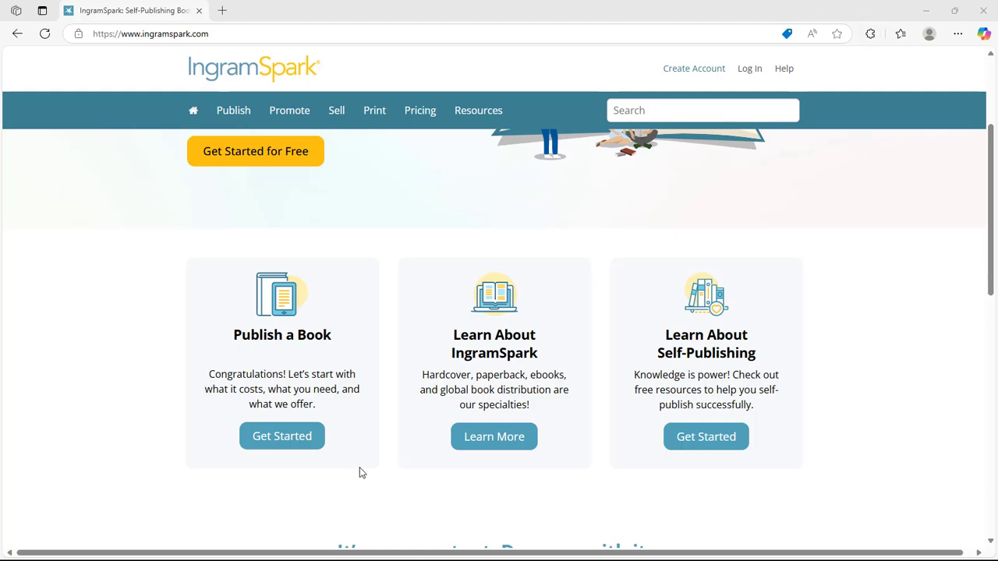
Page through the saved compensation screenshots in Photos, ending on ingram pay.PNG, then return to the browser.
left_click(928, 13)
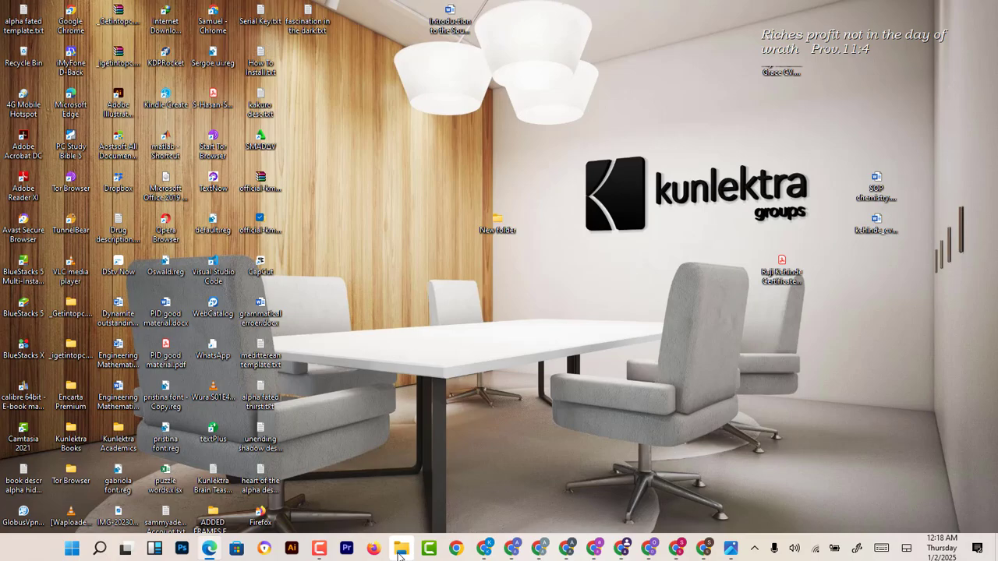
left_click(731, 548)
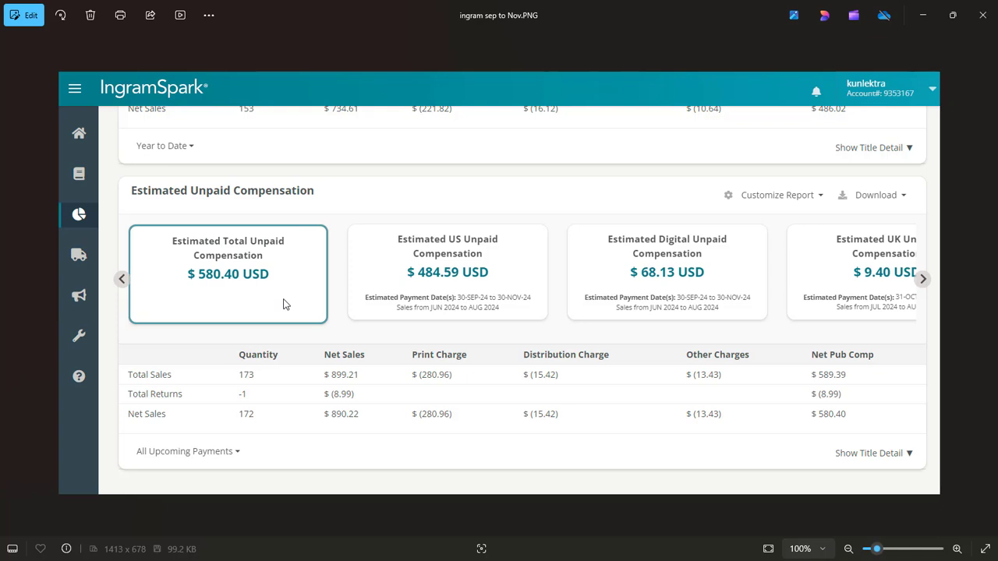
key("Right")
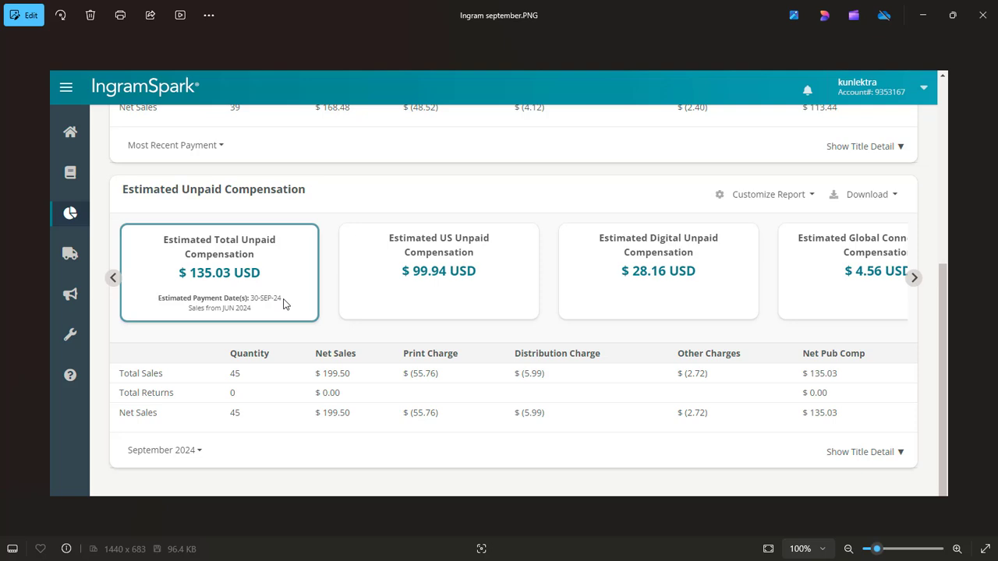
key("Left")
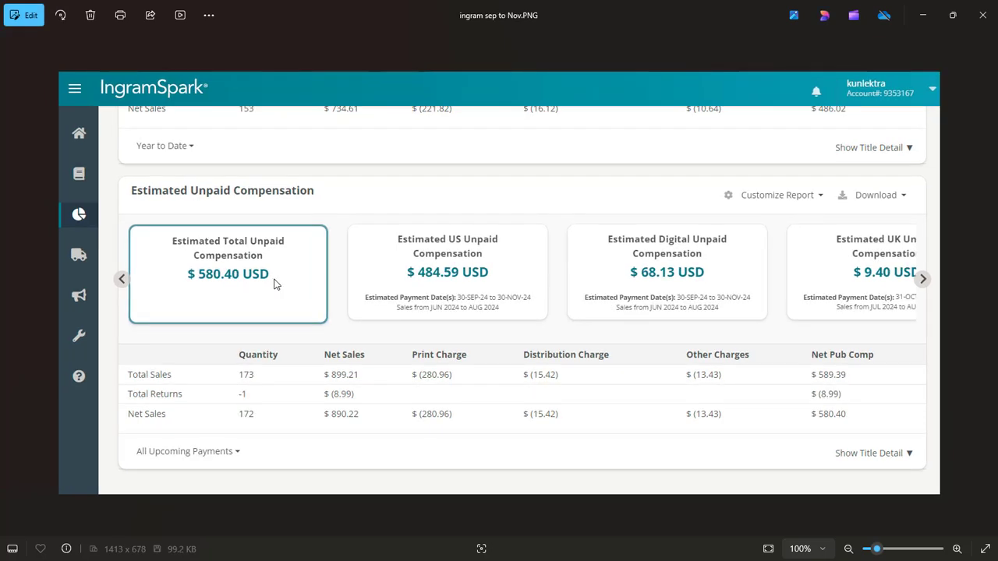
key("Left")
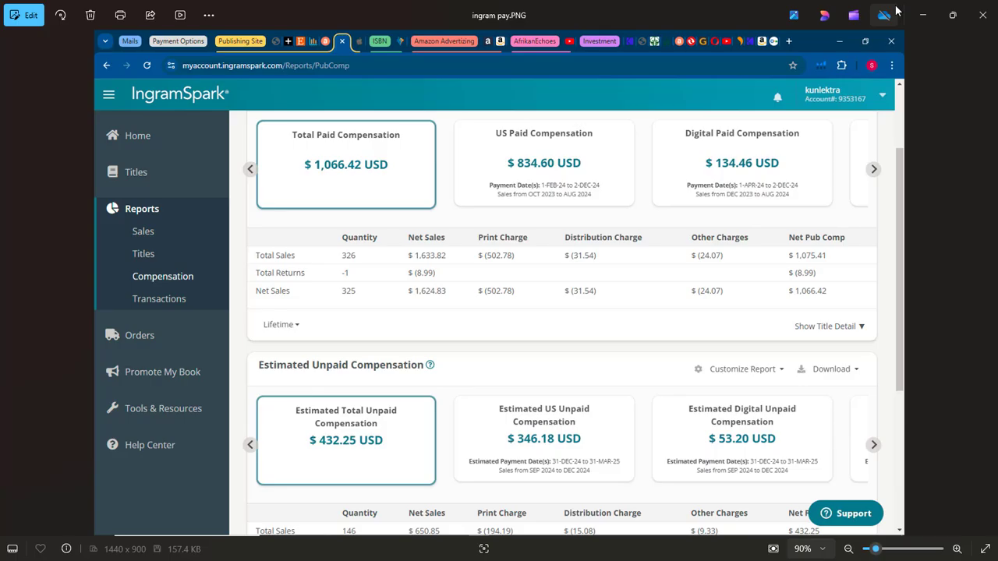
left_click(923, 15)
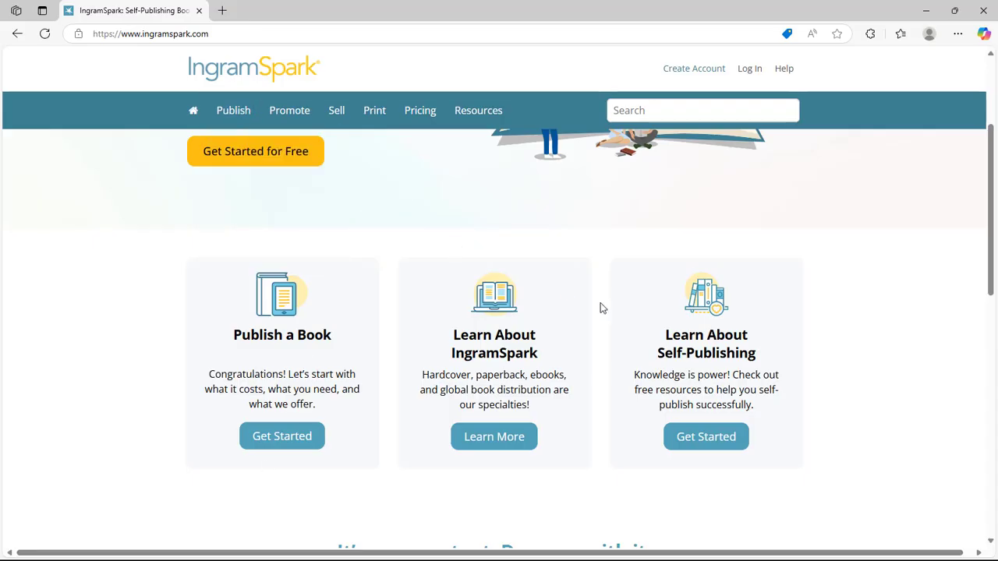
Scroll up and down the IngramSpark account sign-up page.
scroll(598, 311, "up", 3)
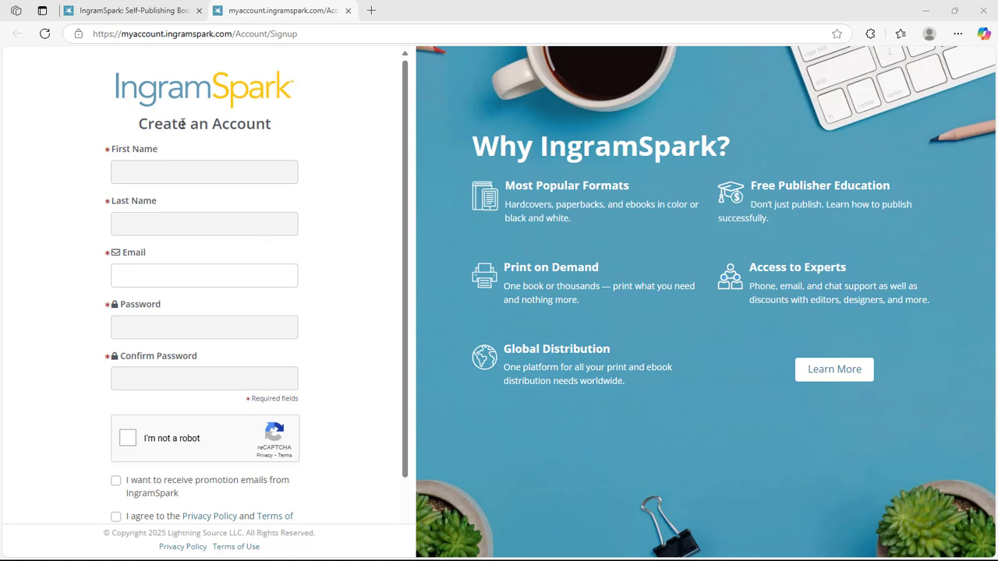
scroll(170, 472, "down", 2)
scroll(170, 477, "up", 2)
scroll(162, 459, "down", 2)
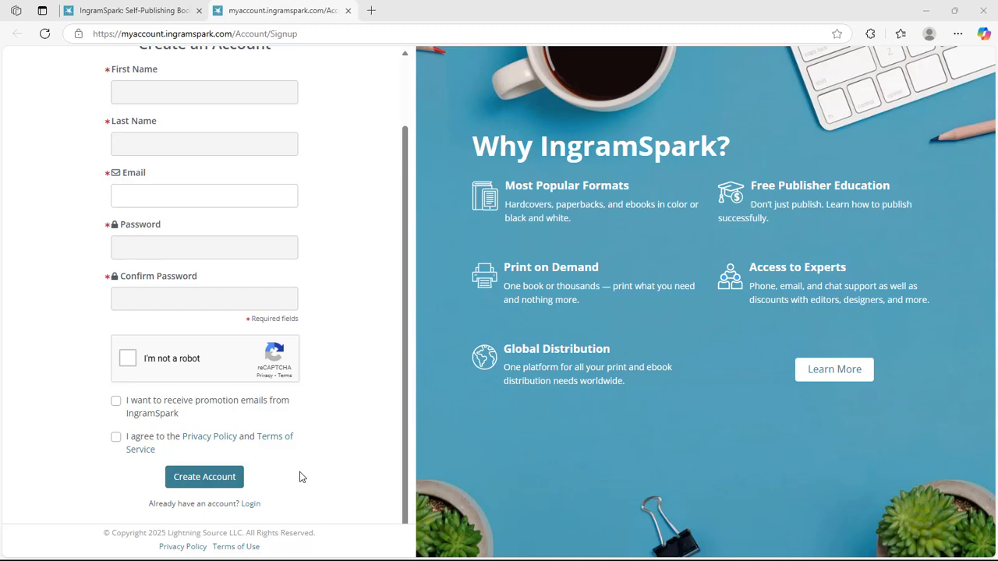
scroll(313, 465, "up", 2)
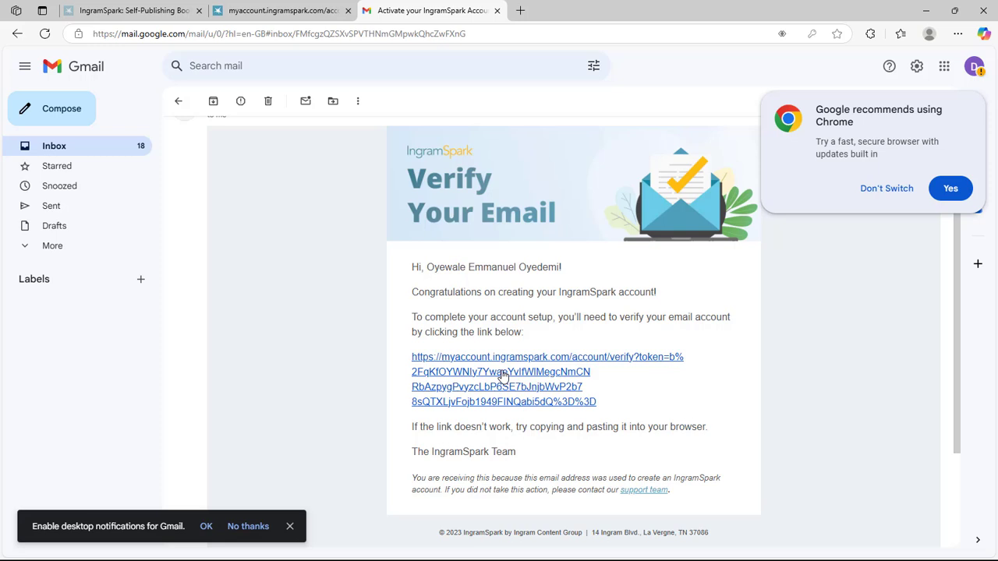
Follow the Gmail verification link and log in with the saved email and password.
left_click(503, 377)
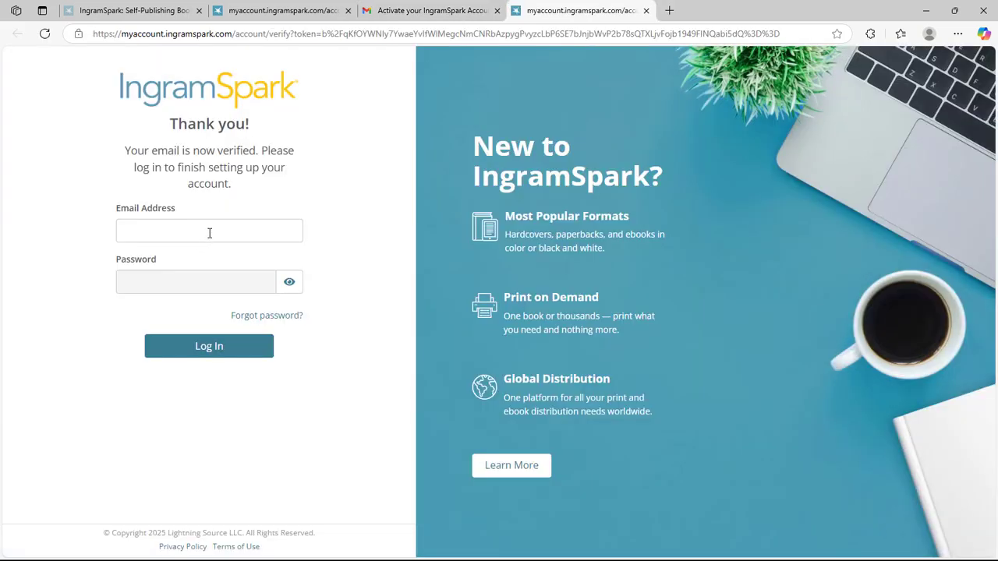
left_click(207, 230)
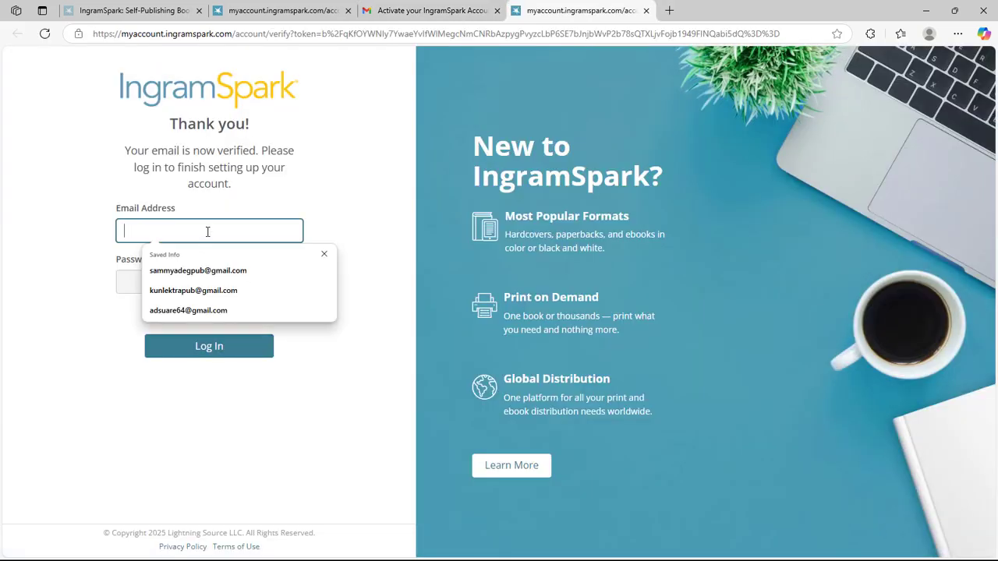
left_click(198, 270)
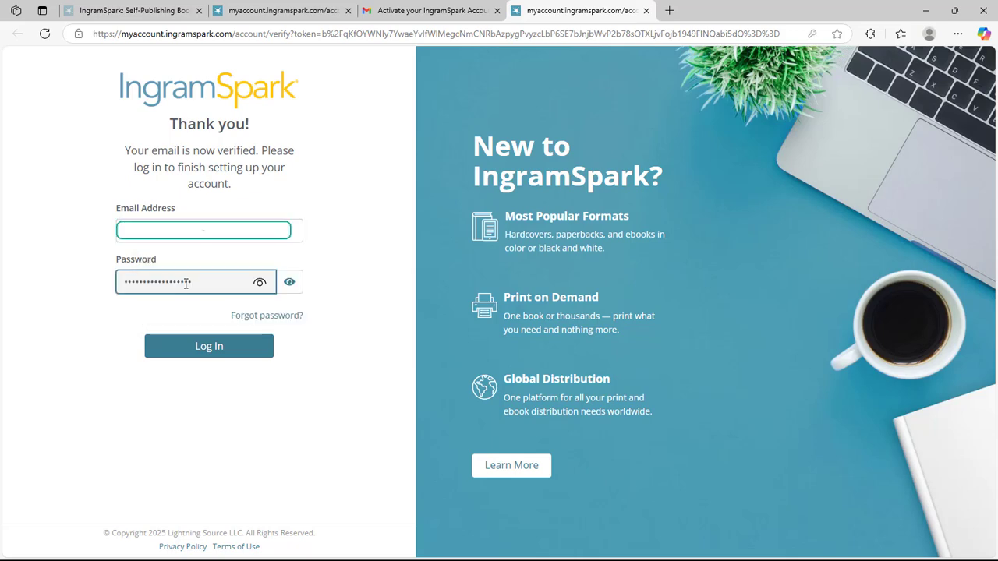
left_click(200, 355)
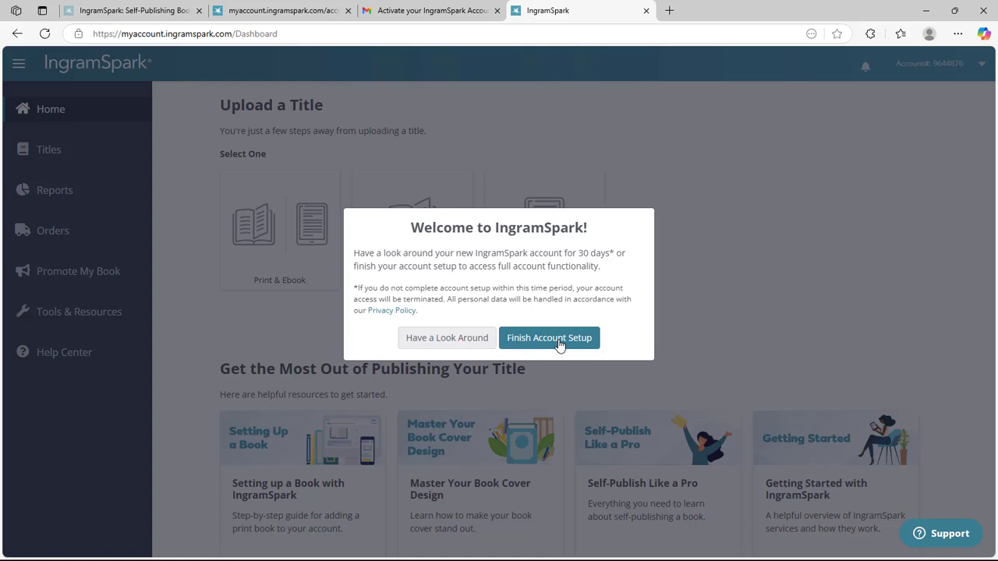
Start Finish Account Setup and pick the Personal Account type.
left_click(541, 341)
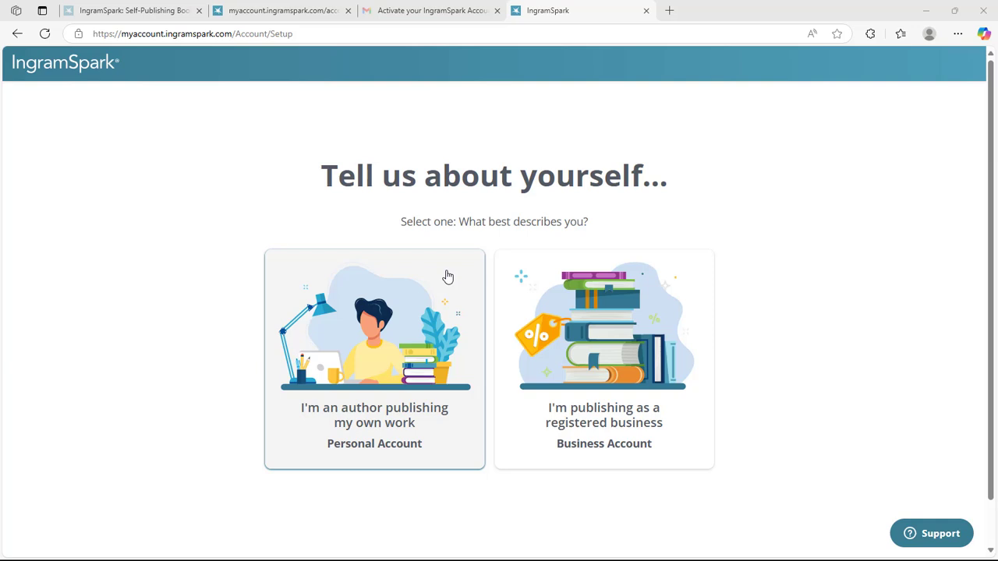
left_click(390, 441)
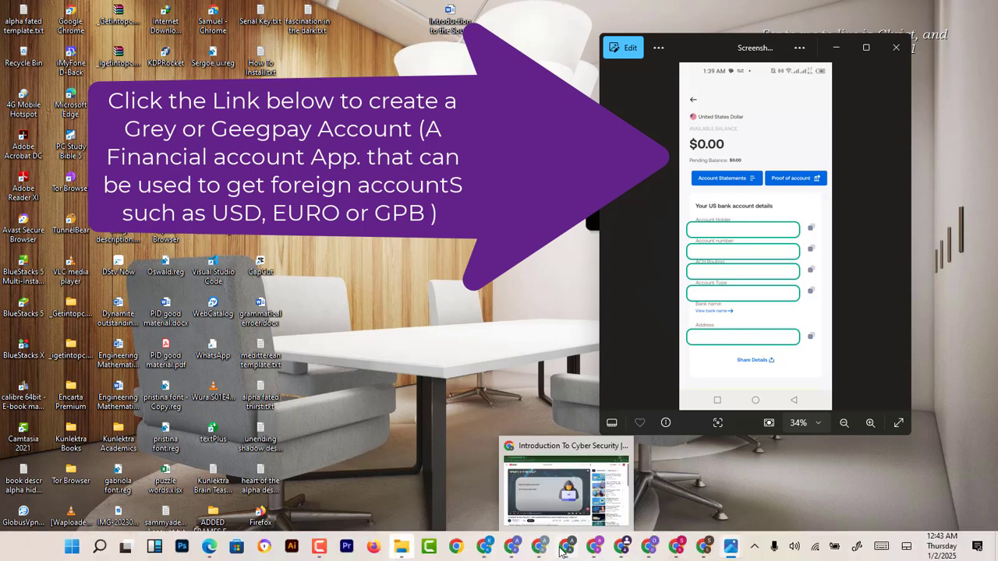
Submit the mailing address and the 30 Days first-book timeframe on the setup form.
left_click(209, 547)
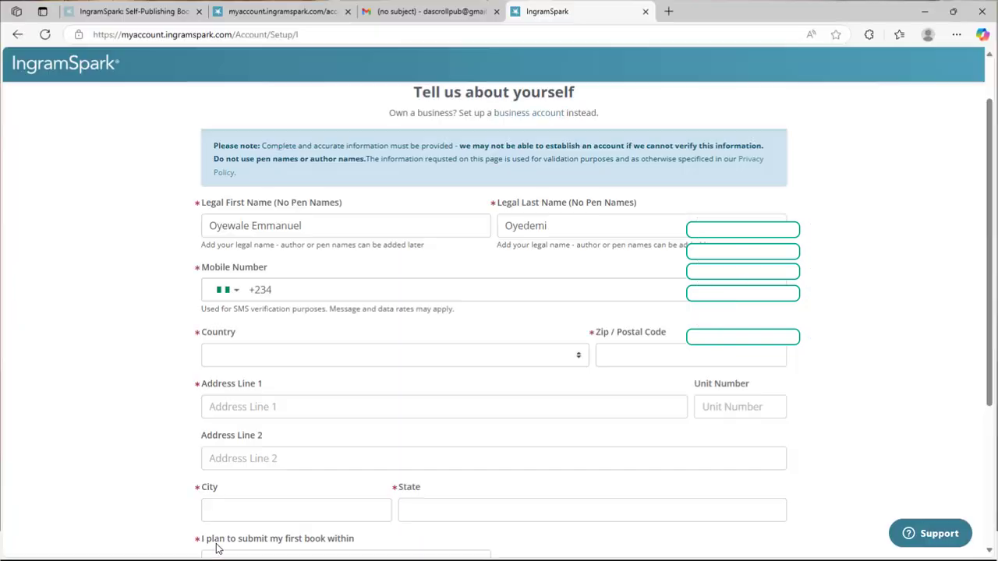
scroll(398, 363, "down", 3)
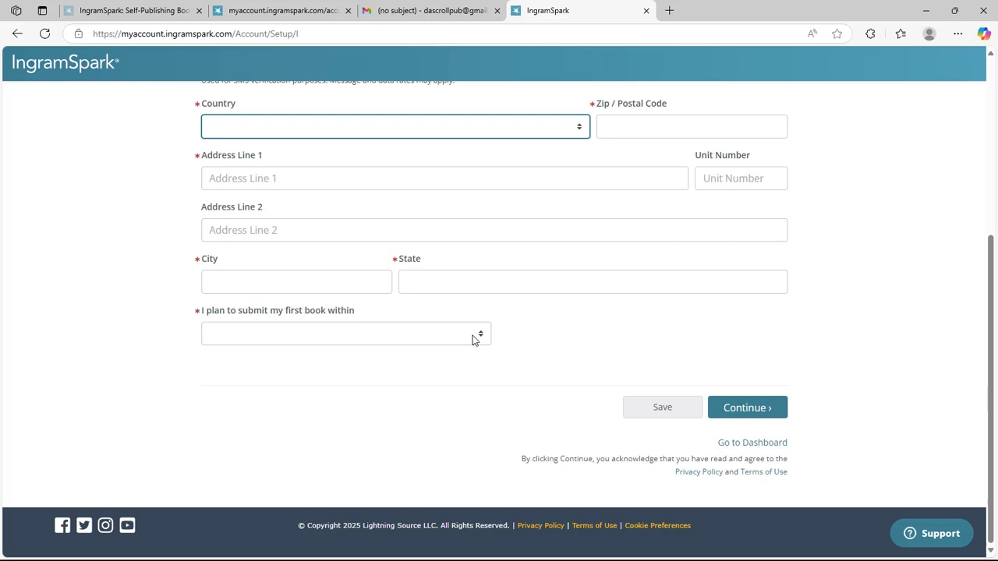
left_click(454, 336)
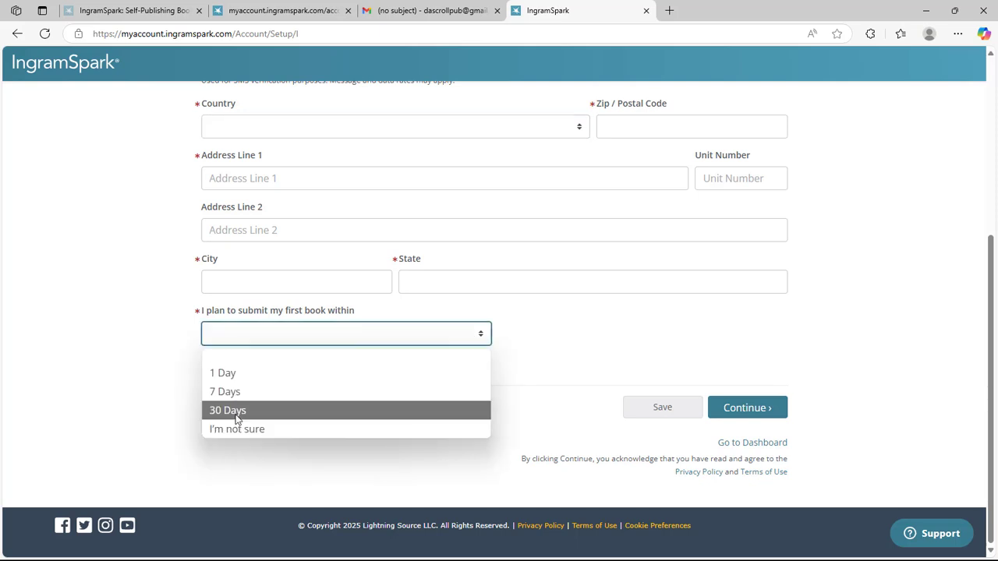
left_click(581, 357)
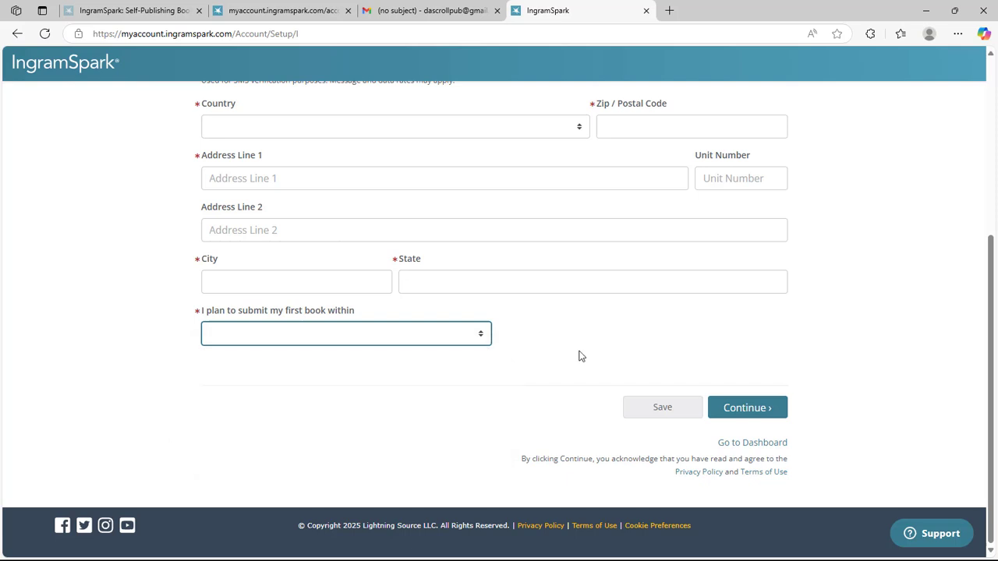
scroll(336, 305, "up", 5)
scroll(335, 304, "down", 4)
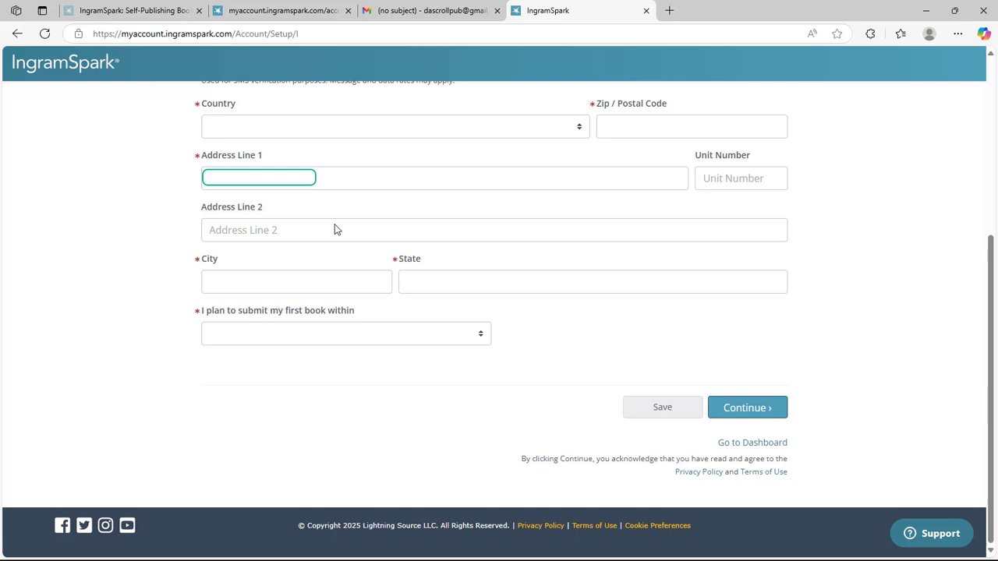
scroll(335, 226, "up", 5)
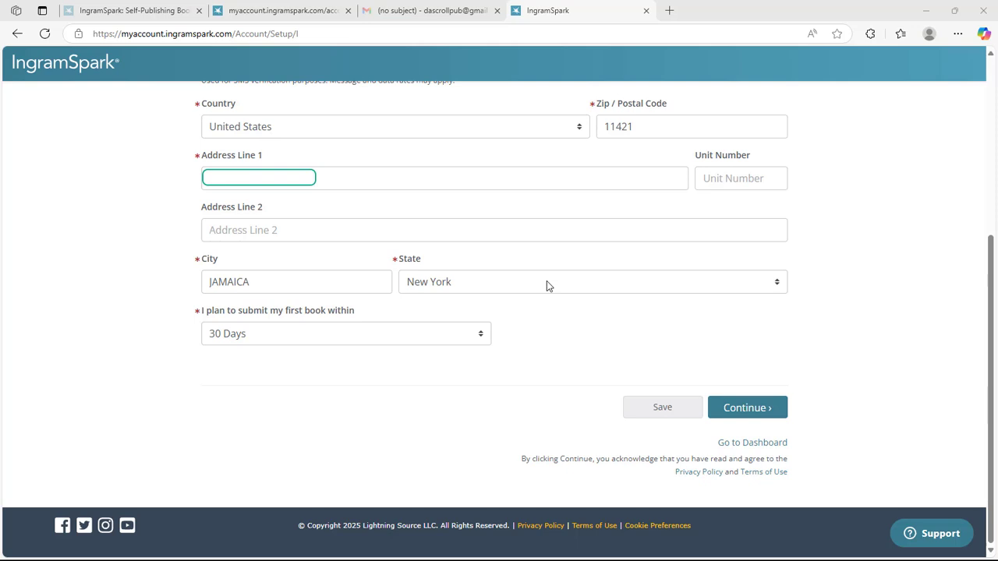
left_click(744, 410)
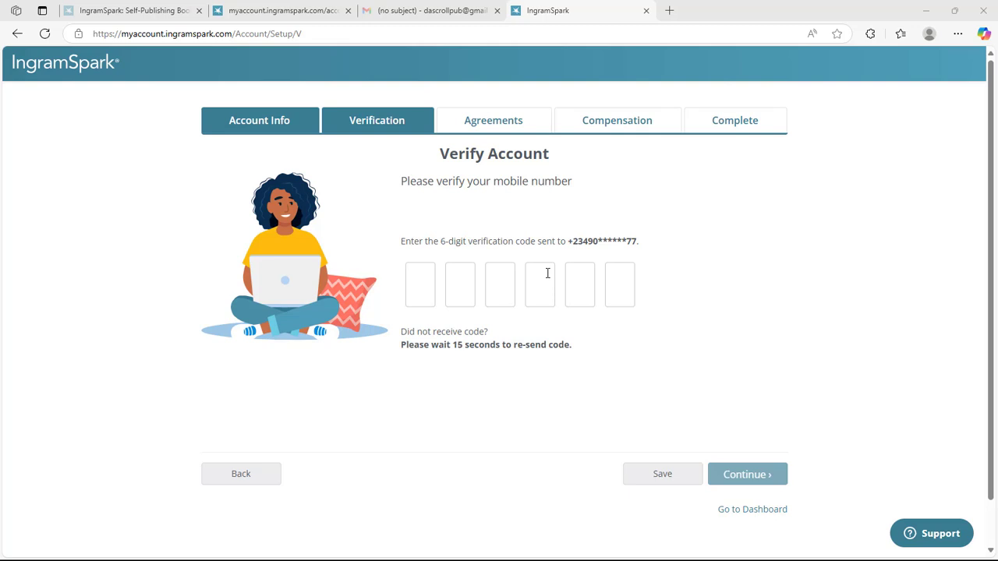
Paste the texted 6-digit verification code and continue.
left_click(428, 284)
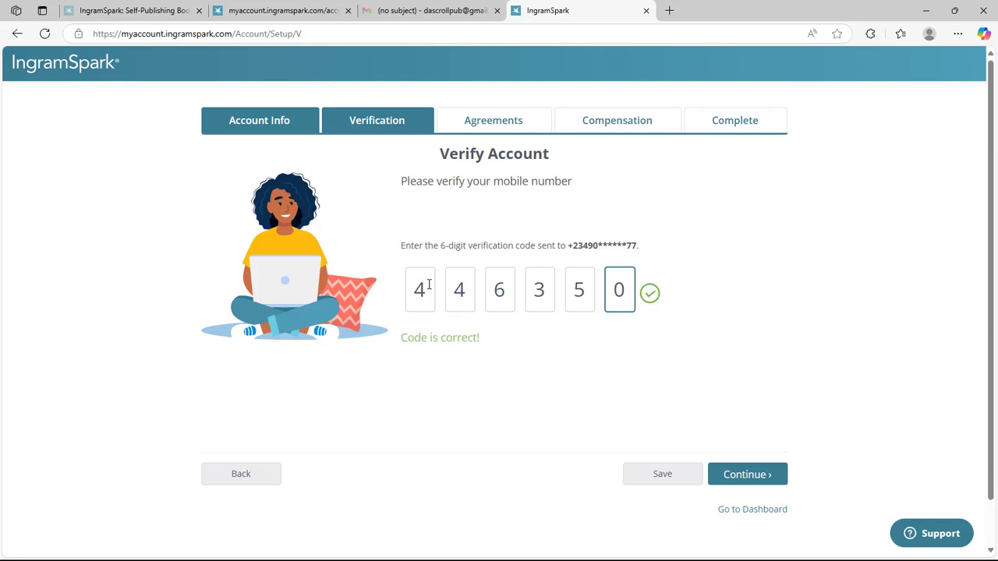
left_click(755, 479)
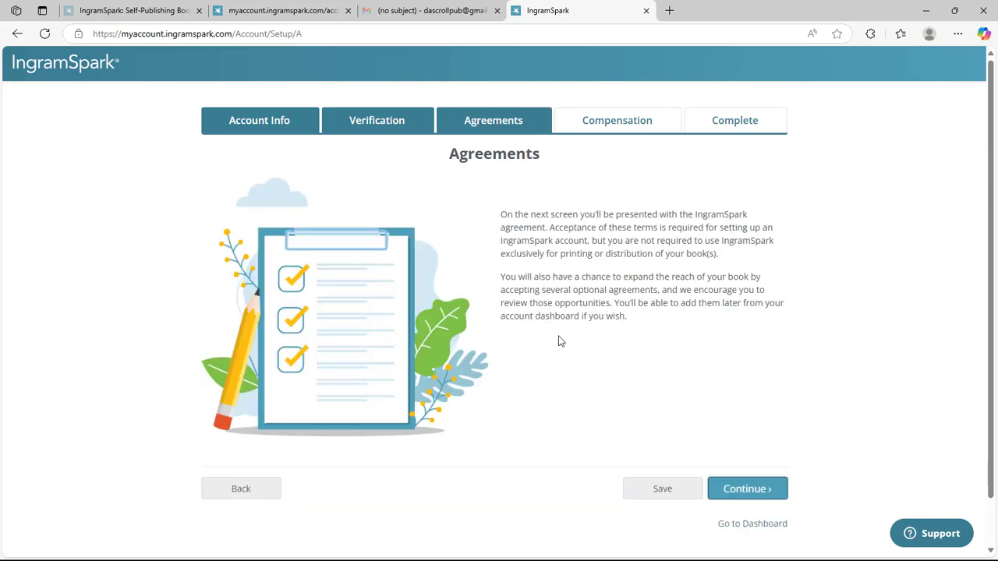
Read through the IngramSpark Agreement and accept it.
scroll(564, 350, "down", 1)
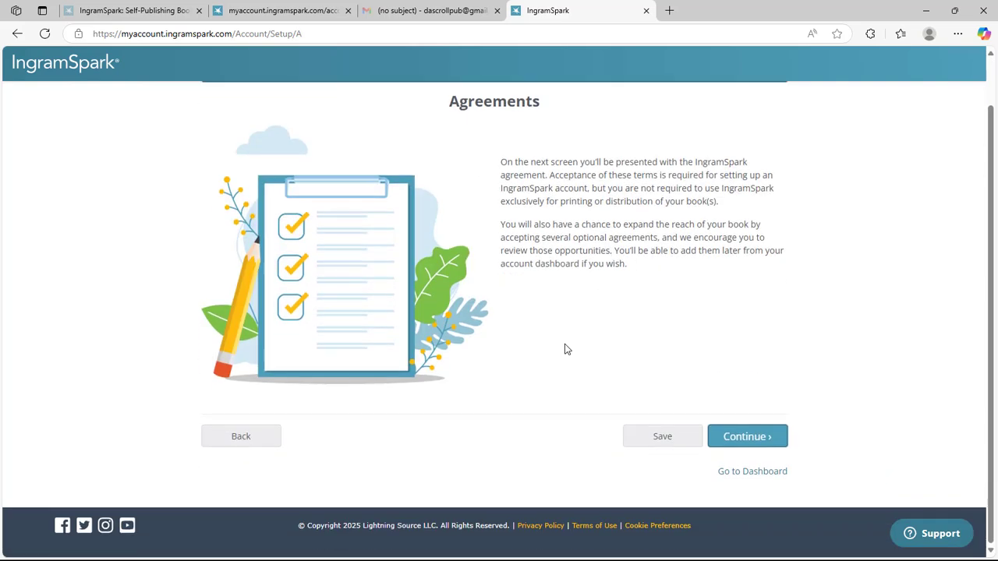
scroll(576, 452, "up", 1)
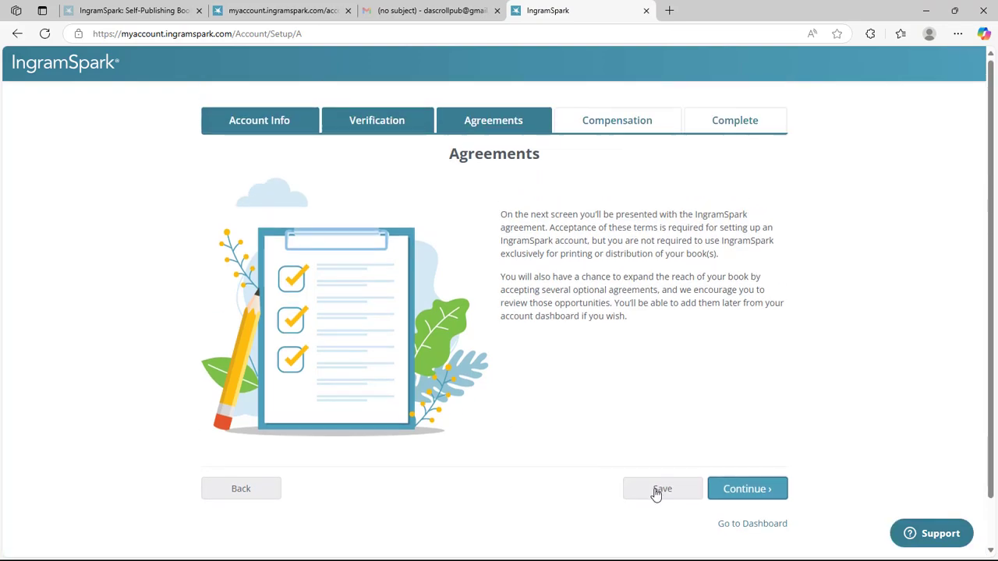
left_click(746, 490)
left_click(749, 383)
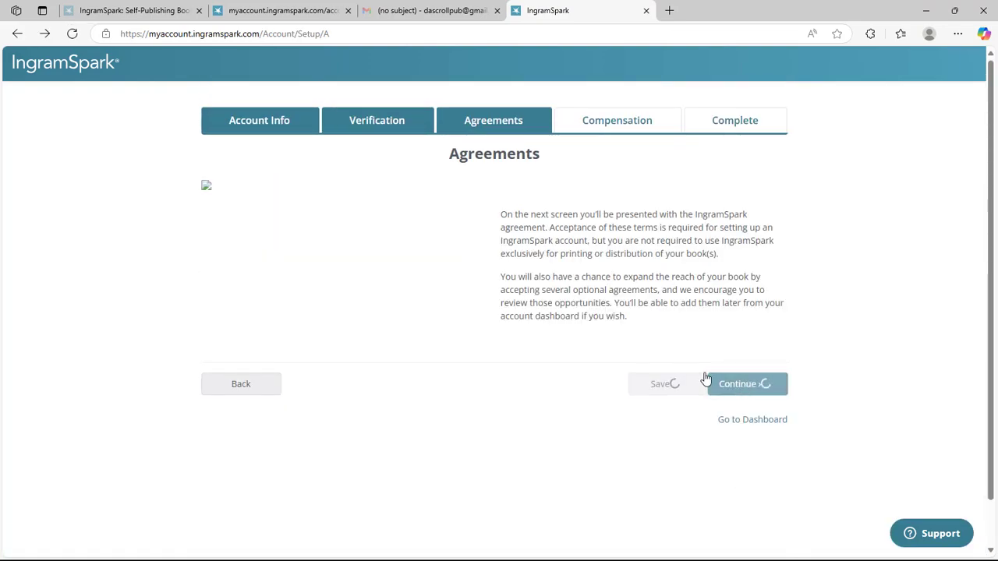
scroll(480, 369, "down", 10)
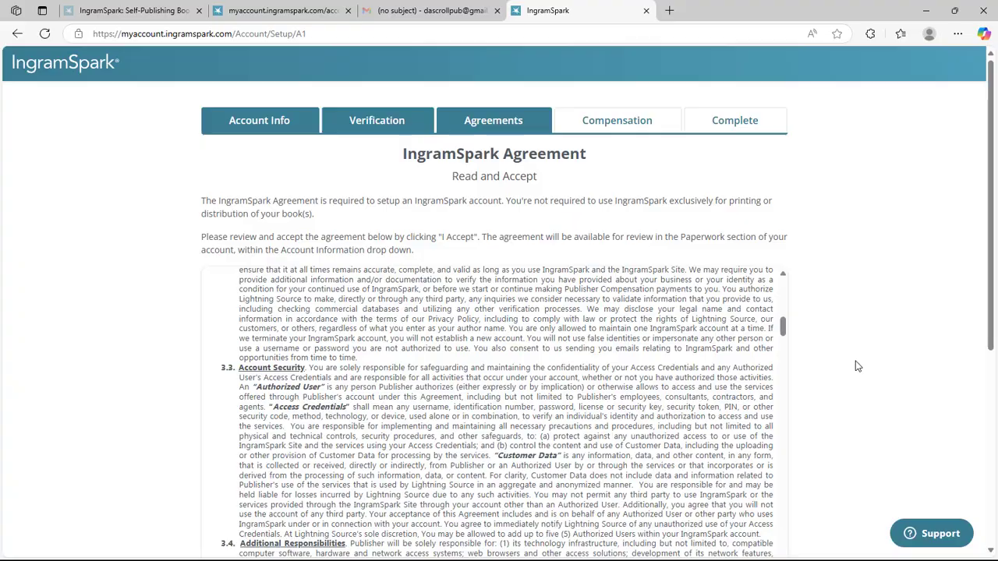
scroll(855, 364, "down", 2)
scroll(594, 318, "down", 15)
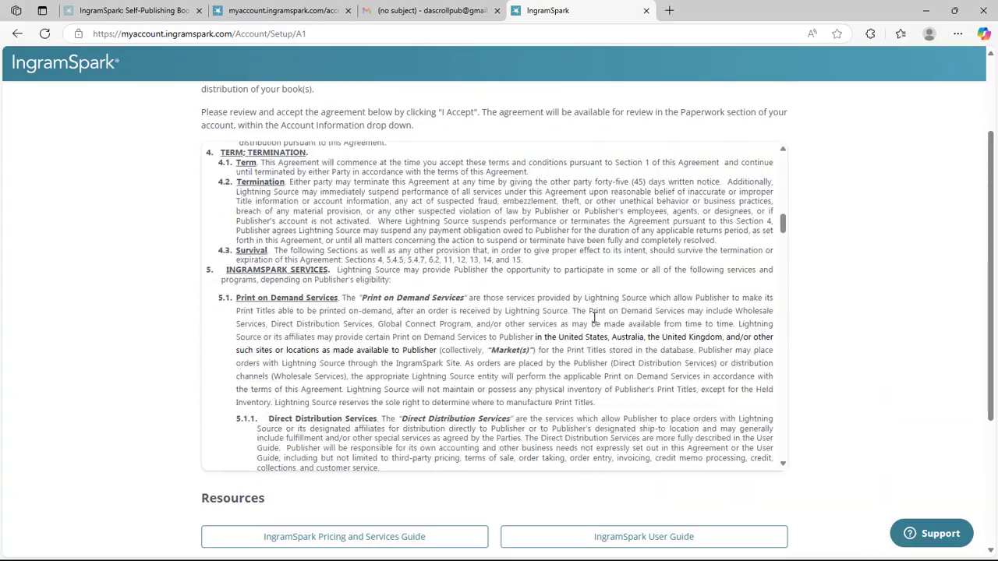
scroll(594, 318, "down", 15)
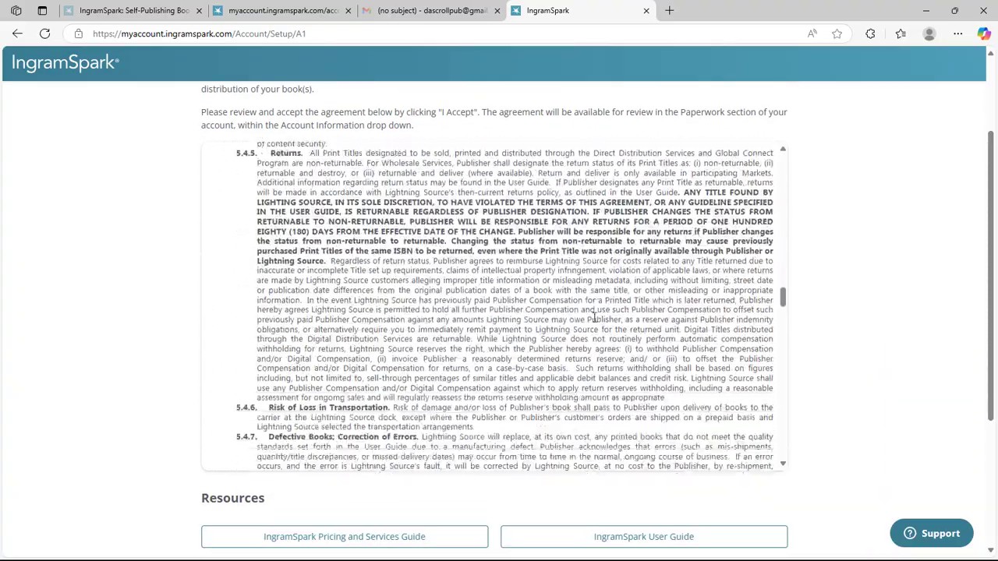
scroll(594, 318, "down", 20)
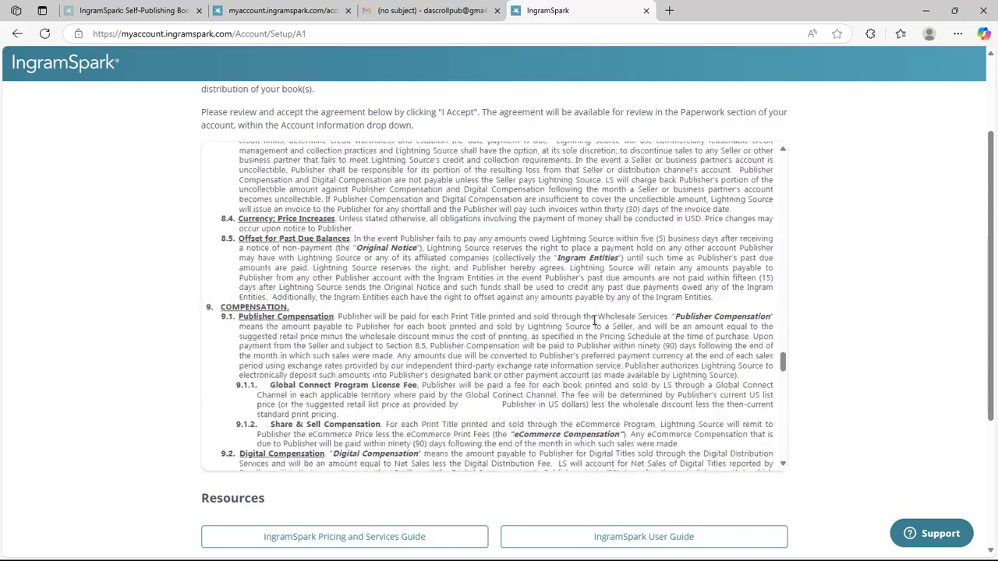
scroll(594, 318, "down", 5)
scroll(646, 478, "down", 3)
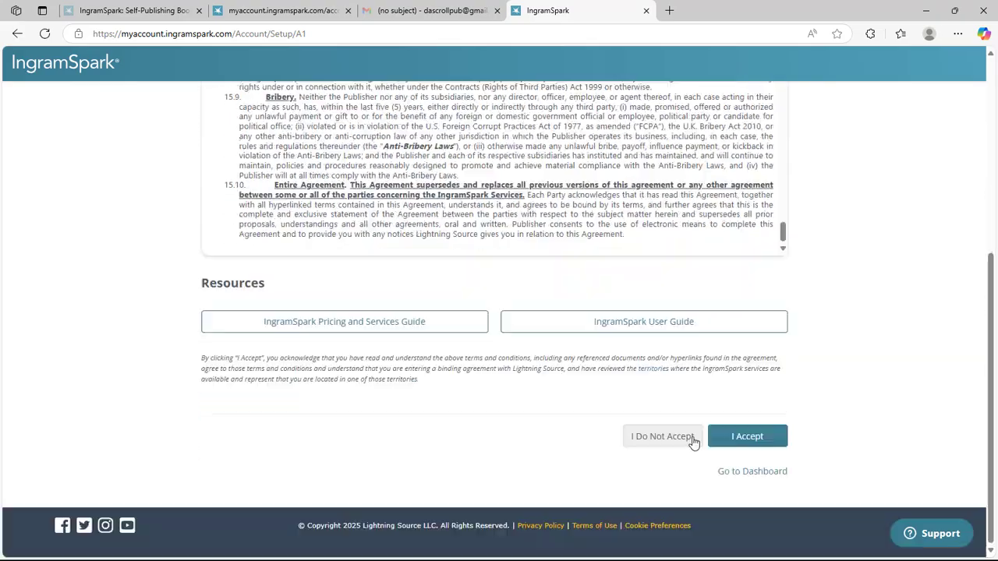
left_click(747, 437)
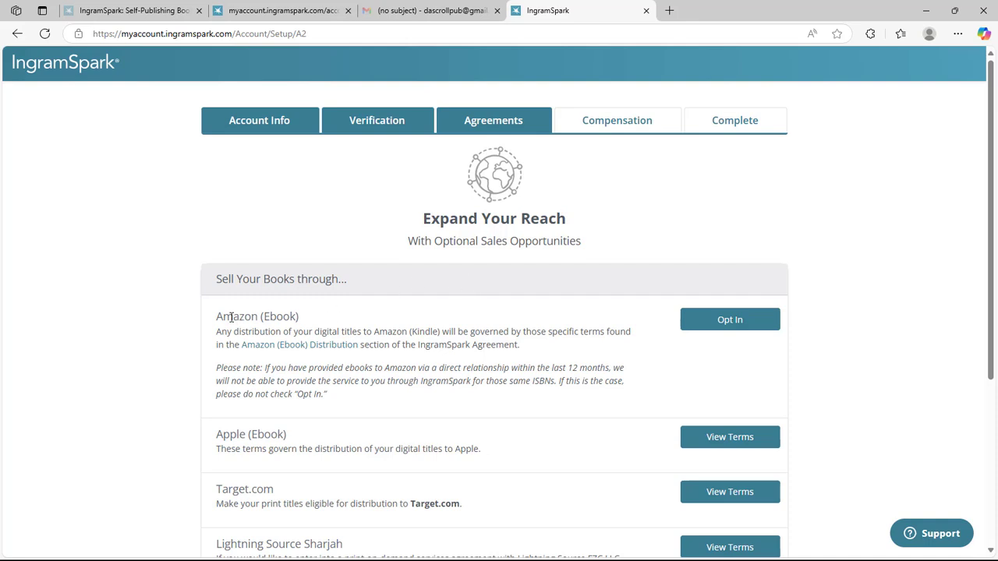
Opt in to Amazon (Ebook) and bring up the Apple (Ebook) terms.
left_click(728, 327)
scroll(619, 409, "down", 1)
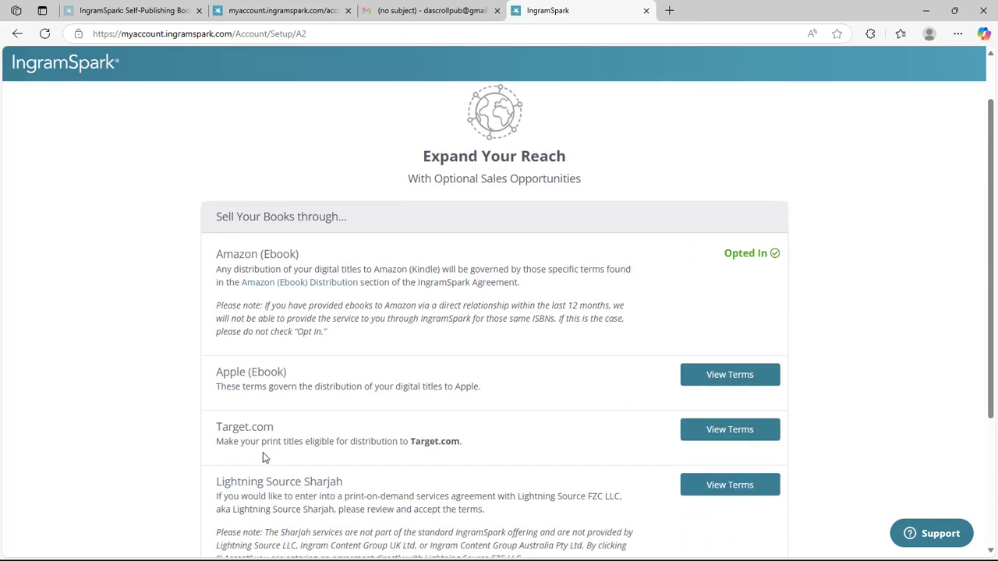
left_click(702, 377)
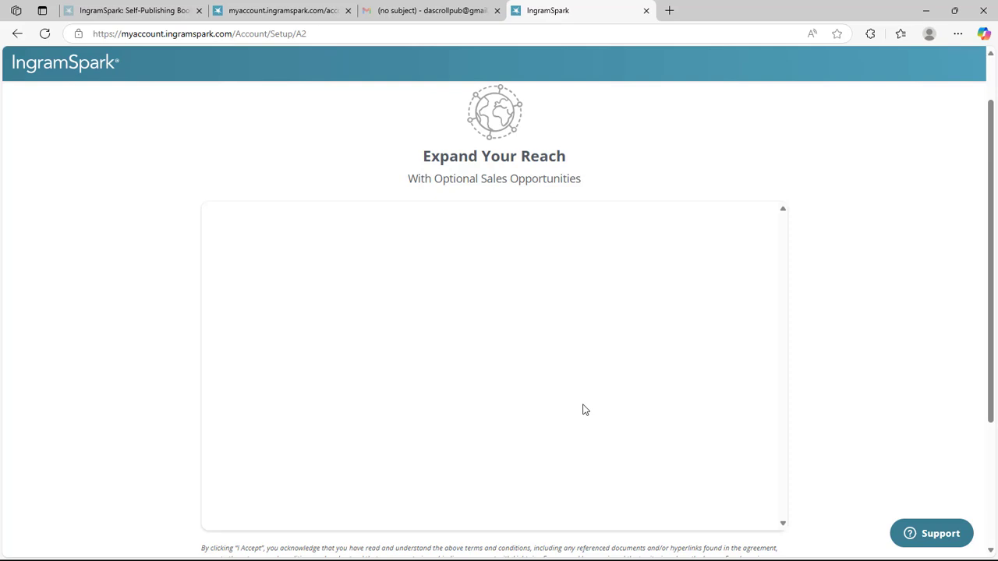
Scroll the Apple (Ebook) agreement down to its closing Taxes clause.
scroll(585, 409, "down", 15)
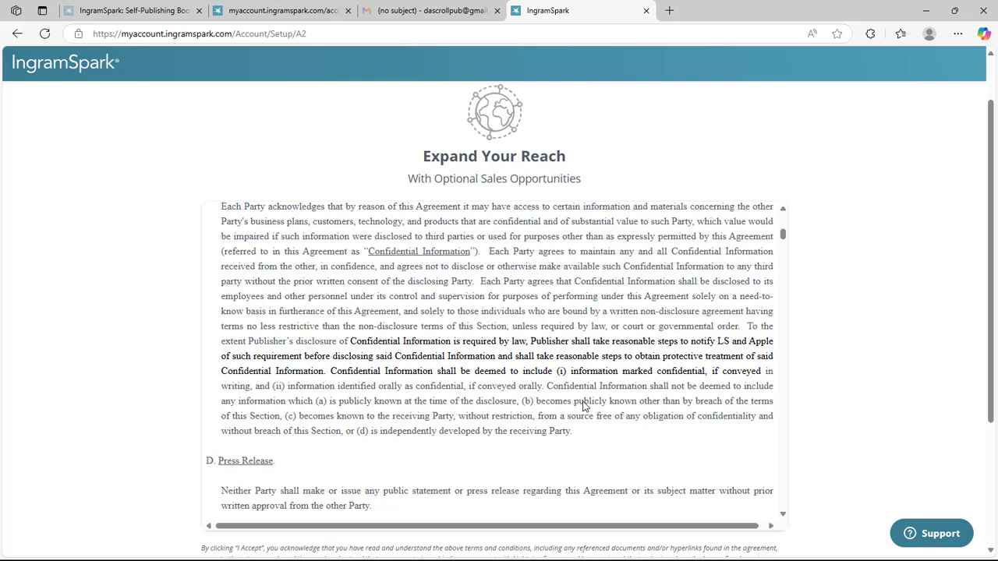
scroll(583, 405, "down", 5)
scroll(867, 410, "down", 1)
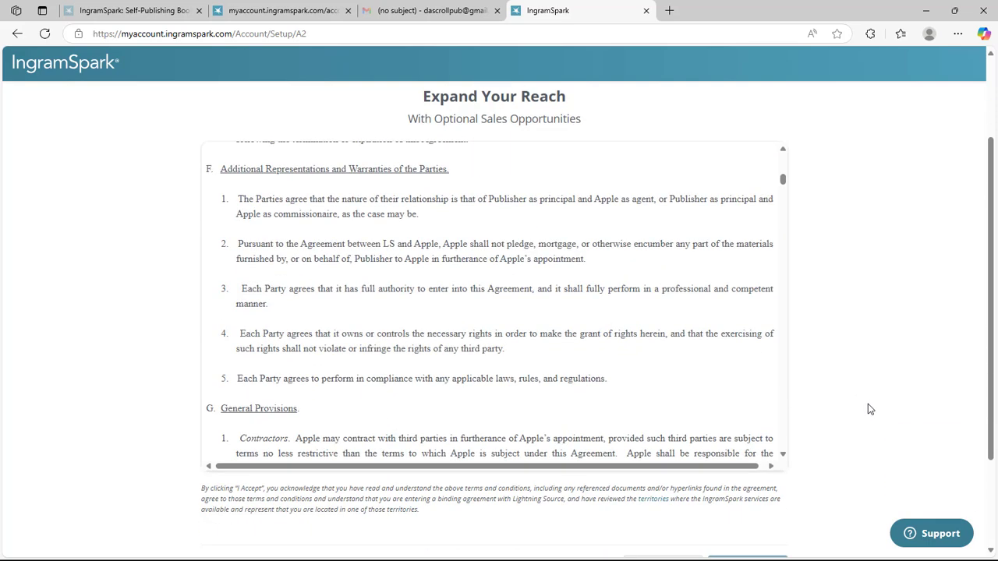
scroll(868, 409, "down", 2)
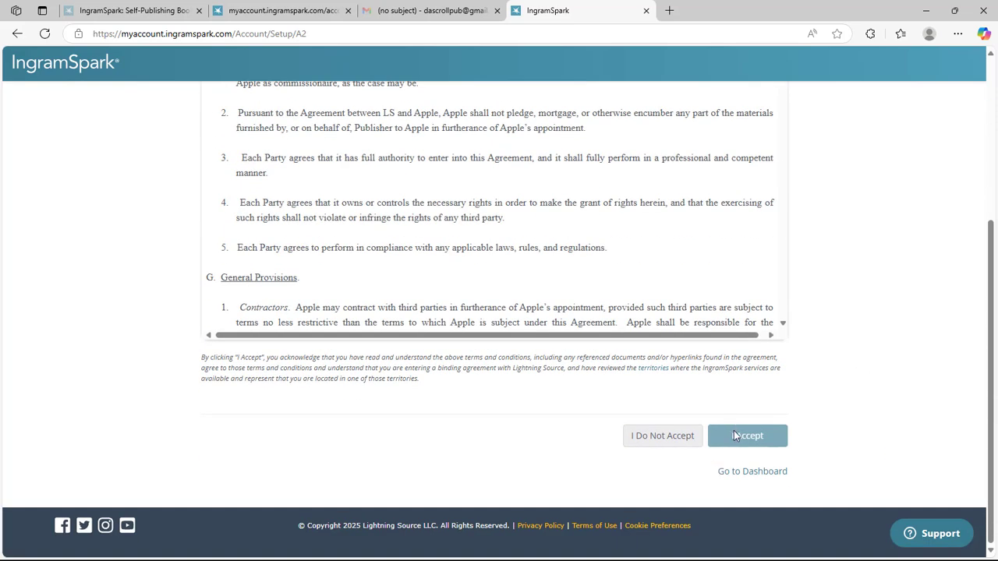
scroll(757, 393, "up", 3)
scroll(670, 379, "down", 2)
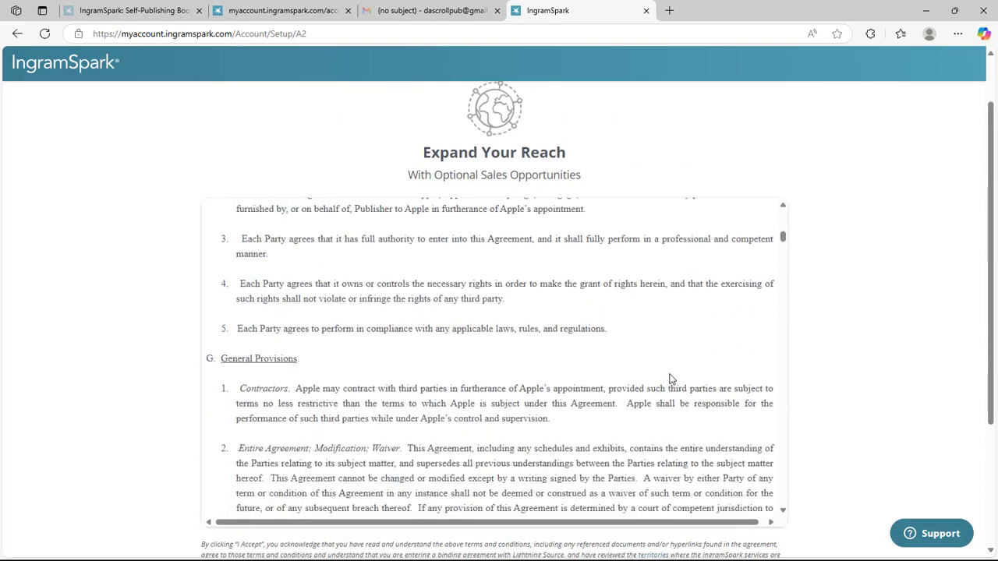
scroll(670, 379, "down", 10)
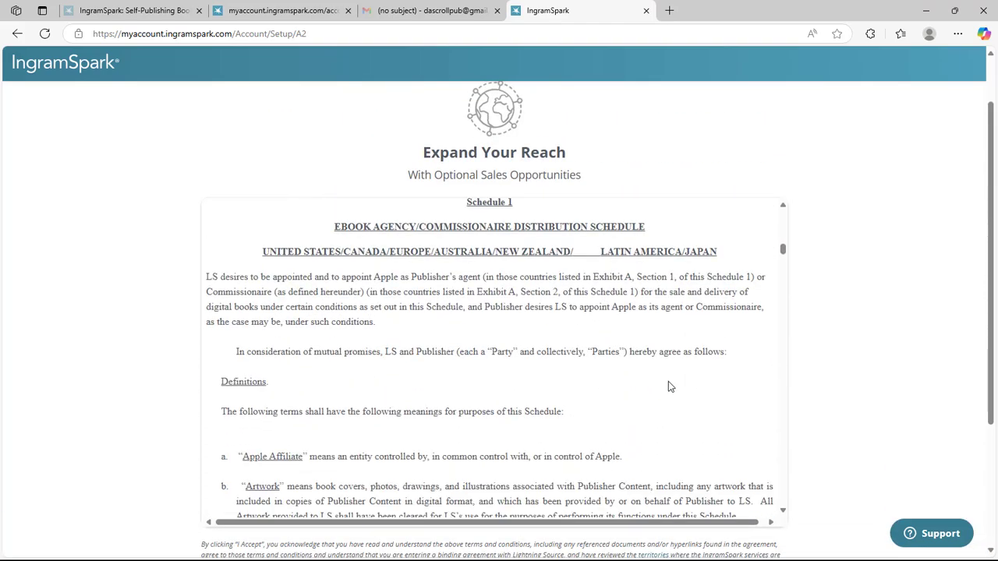
scroll(671, 374, "down", 5)
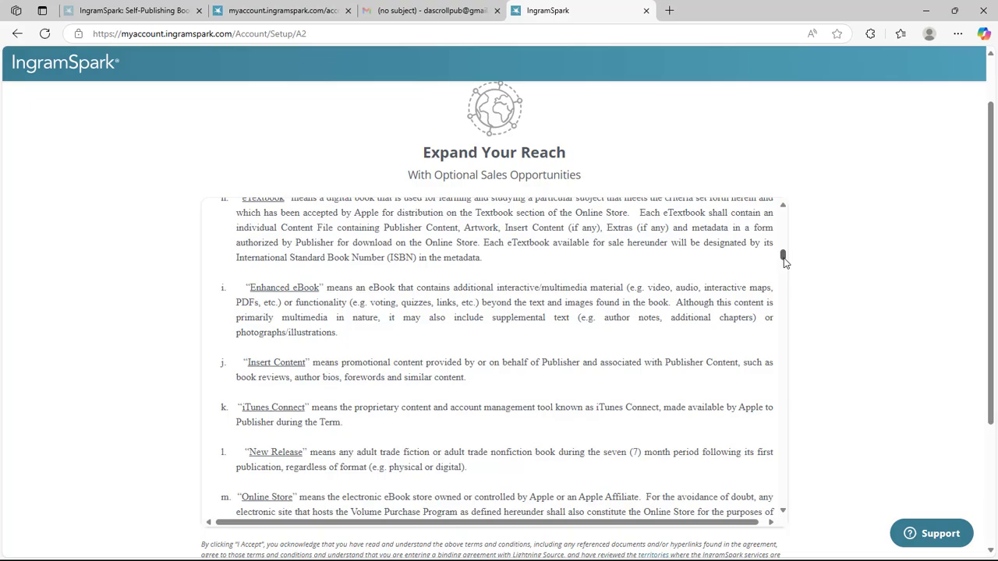
left_click_drag(784, 262, 781, 496)
scroll(616, 402, "down", 3)
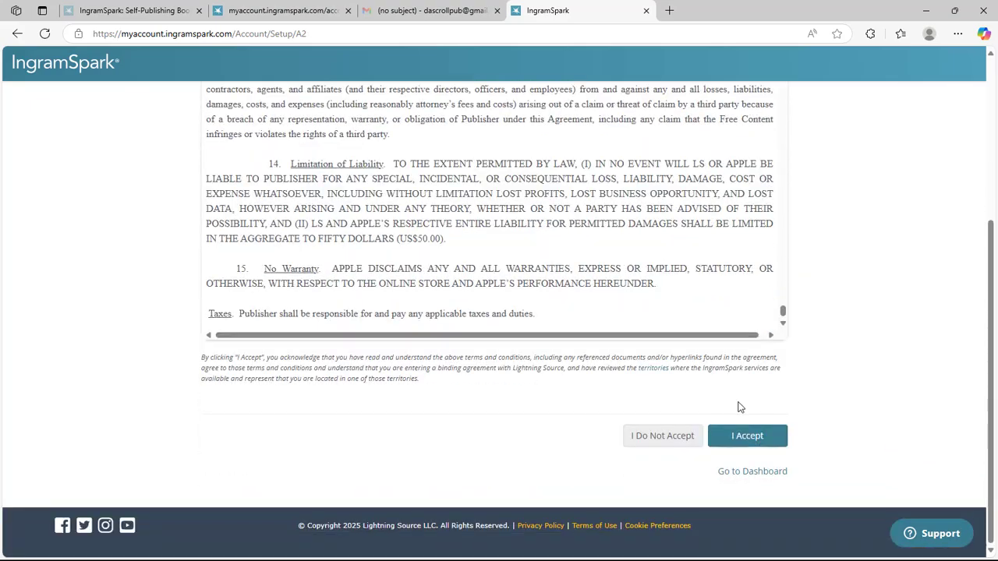
Accept the Apple (Ebook) and Target.com distribution terms.
left_click(744, 436)
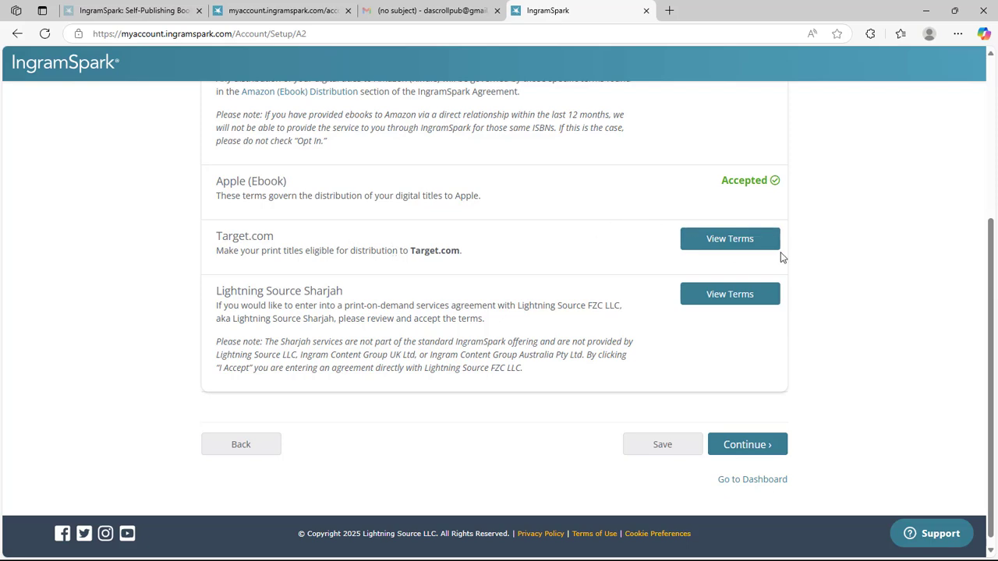
left_click(746, 245)
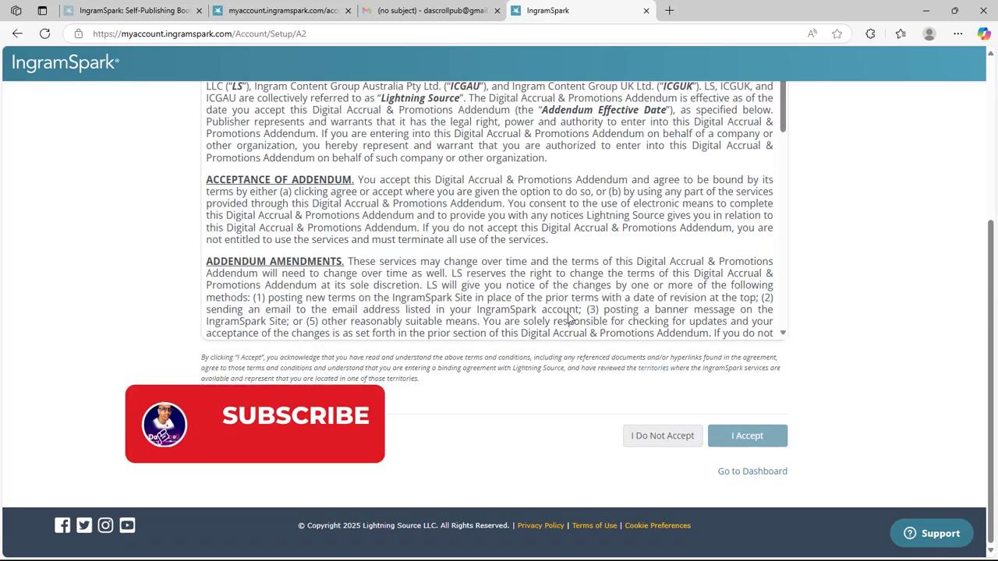
scroll(574, 301, "down", 3)
scroll(574, 301, "down", 10)
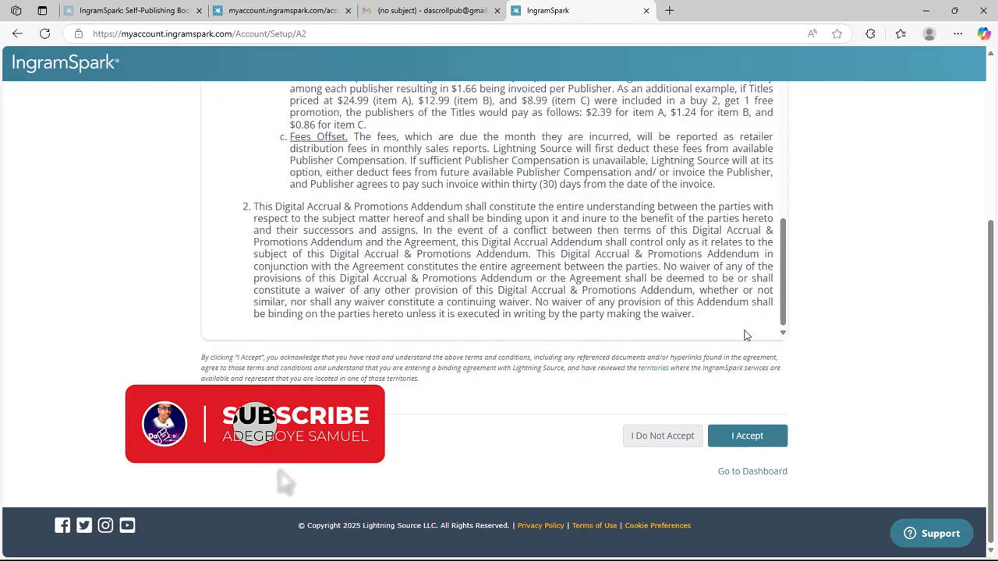
left_click(744, 436)
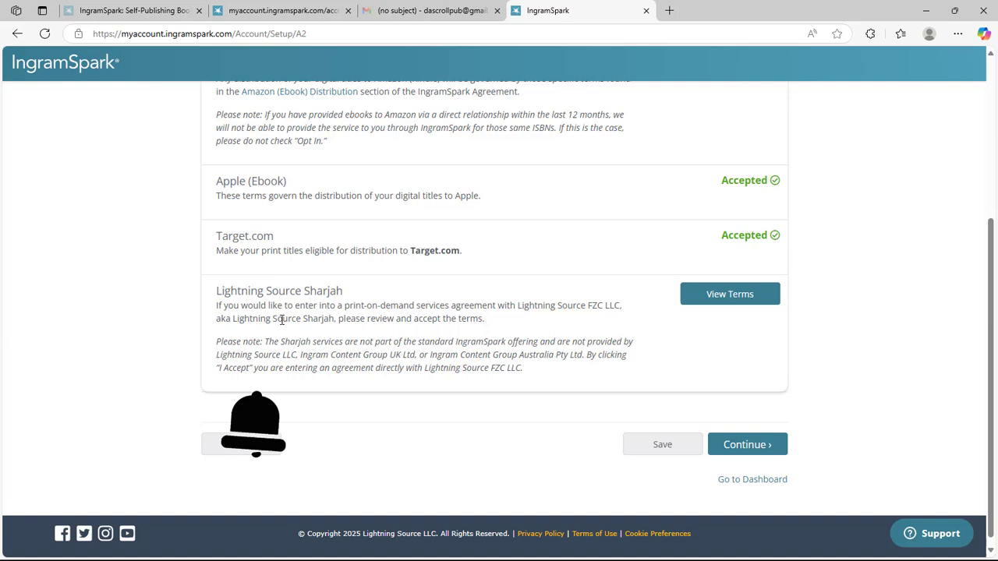
Accept the Lightning Source Sharjah agreement terms.
left_click(724, 302)
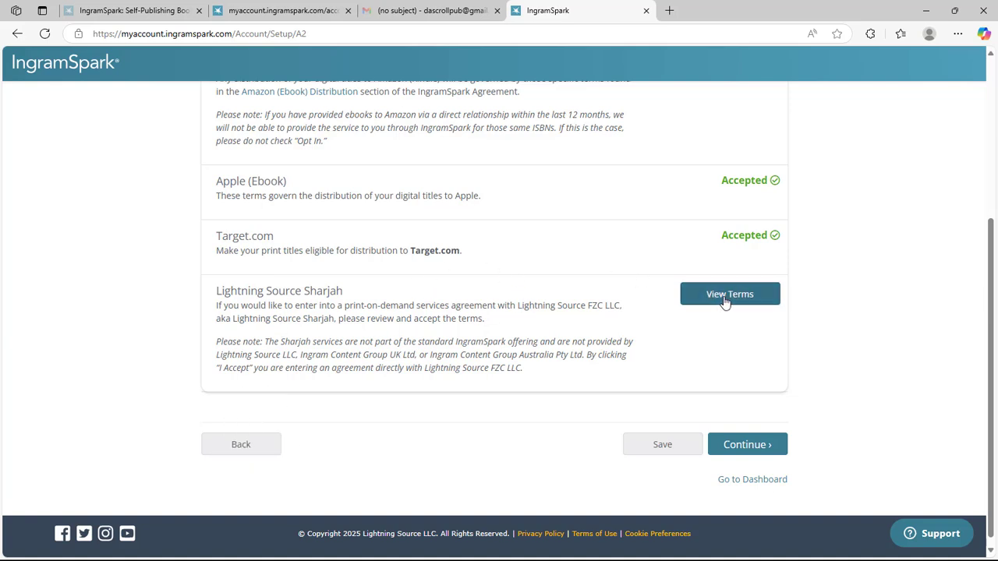
scroll(459, 268, "up", 3)
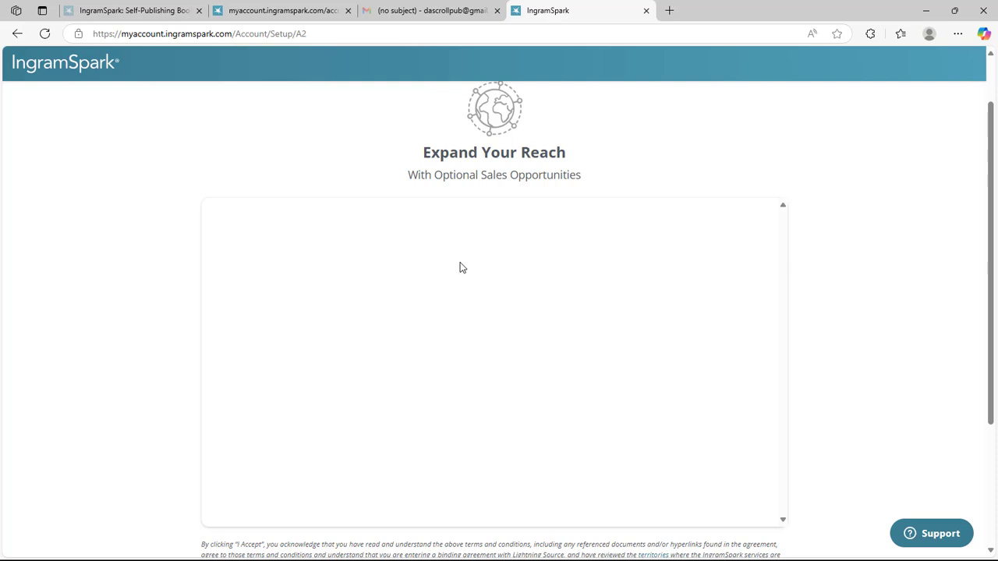
scroll(684, 374, "down", 20)
scroll(770, 441, "down", 3)
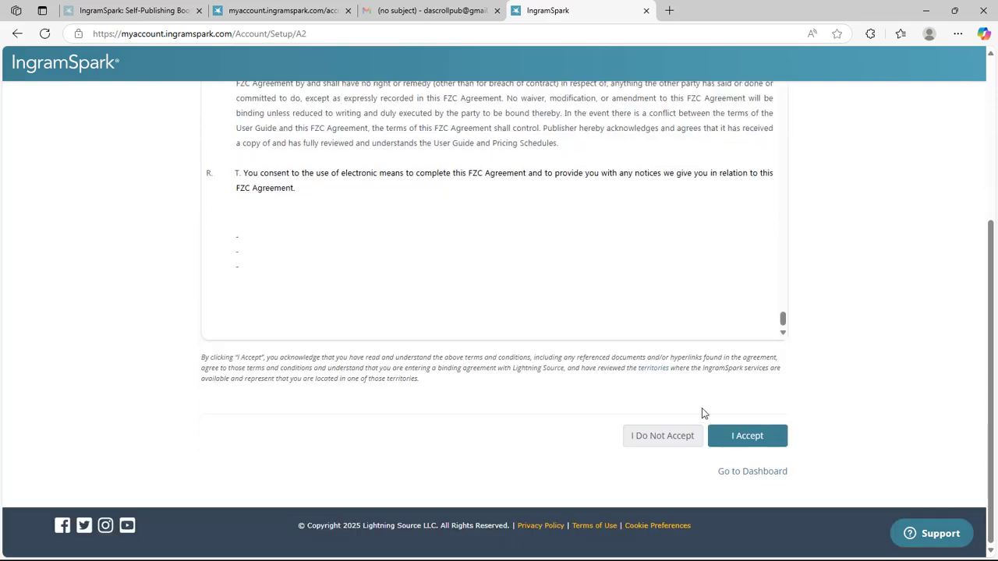
left_click(721, 436)
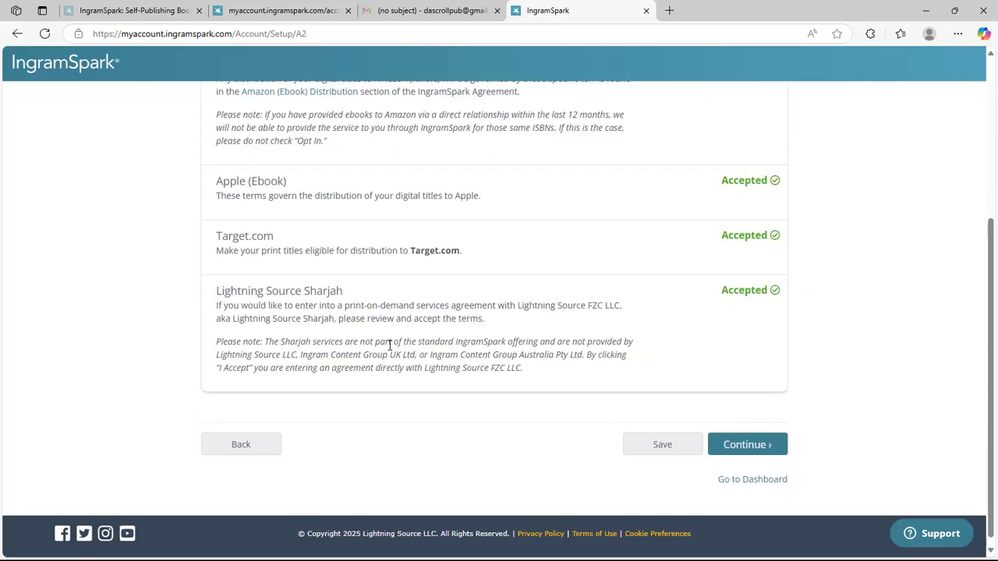
Submit the agreements, choose Bank Account payout over PayPal, and open the Currency list.
left_click(735, 445)
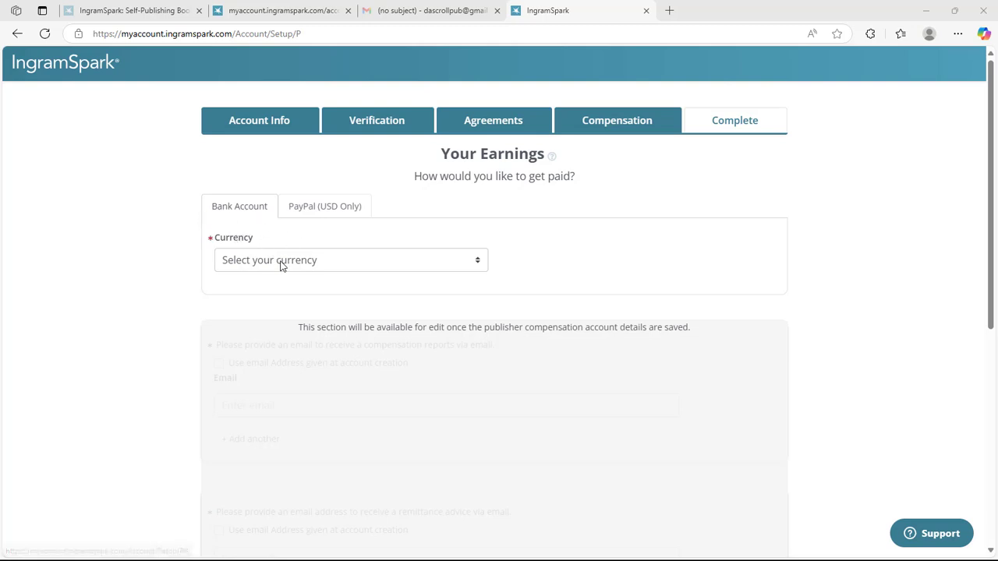
left_click(313, 214)
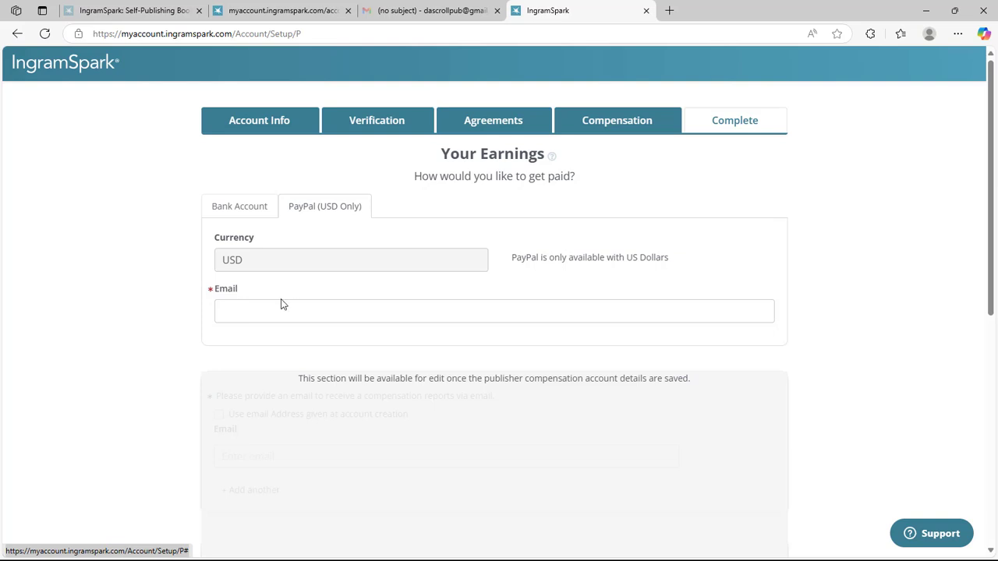
left_click(251, 216)
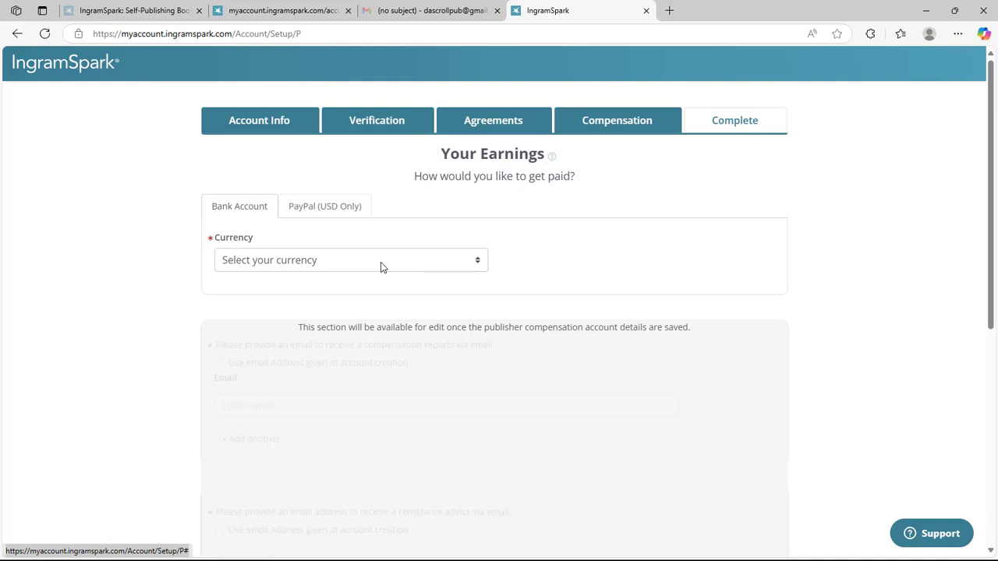
left_click(380, 262)
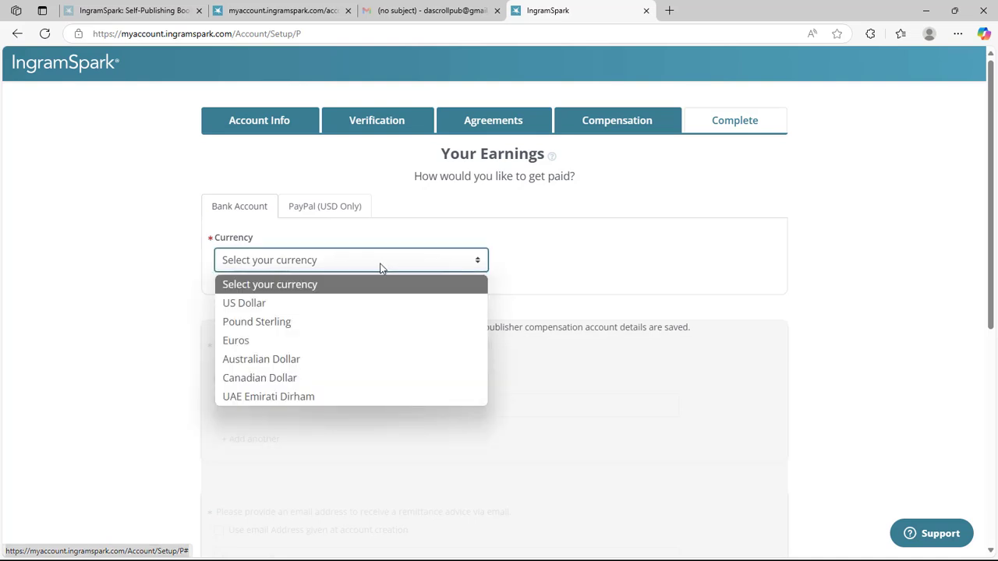
Choose Pound Sterling as the payout currency after checking the saved UK bank details screenshot.
left_click(264, 329)
key("alt+Tab")
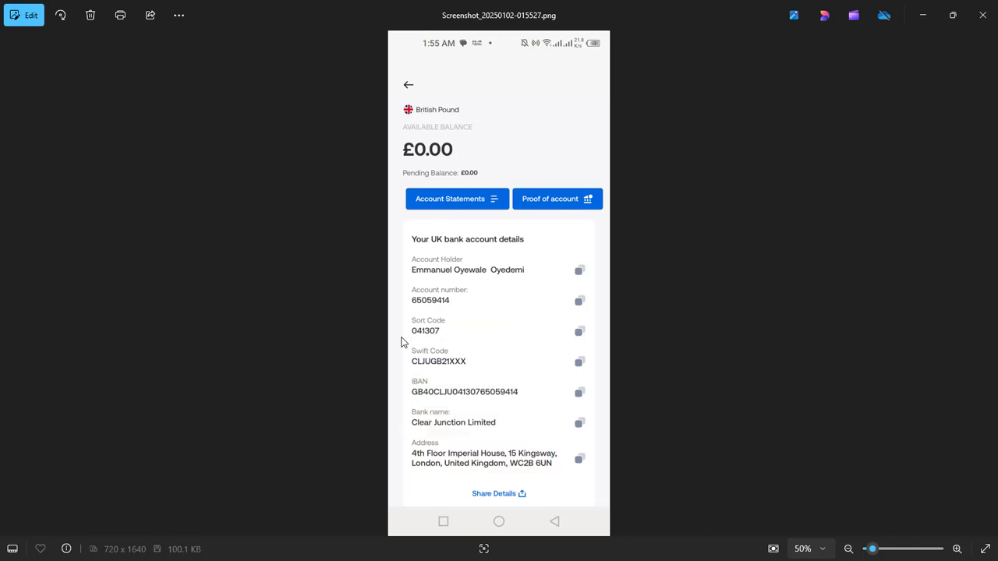
key("alt+Tab")
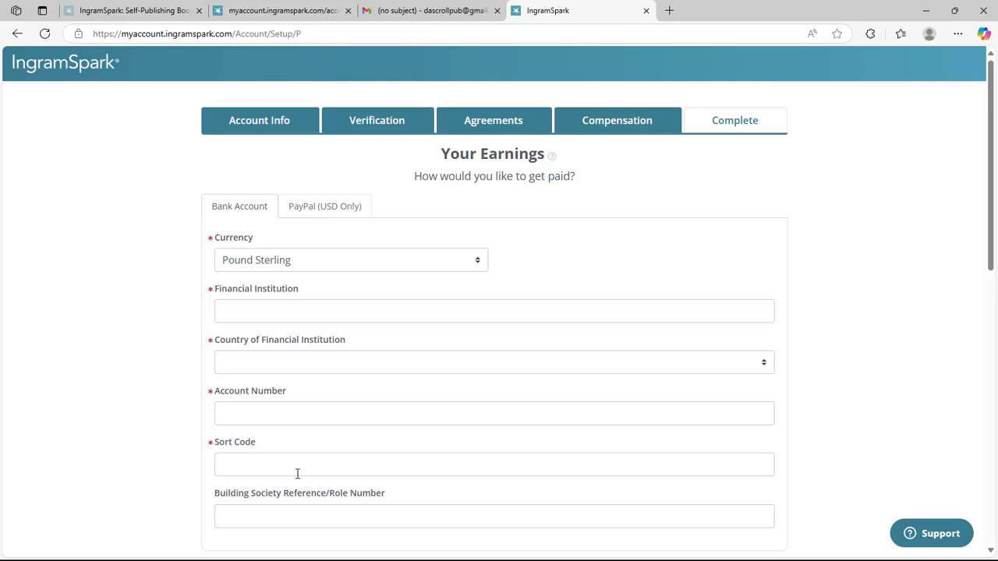
Scroll down the Your Earnings form to the remittance advice email option.
scroll(325, 468, "down", 2)
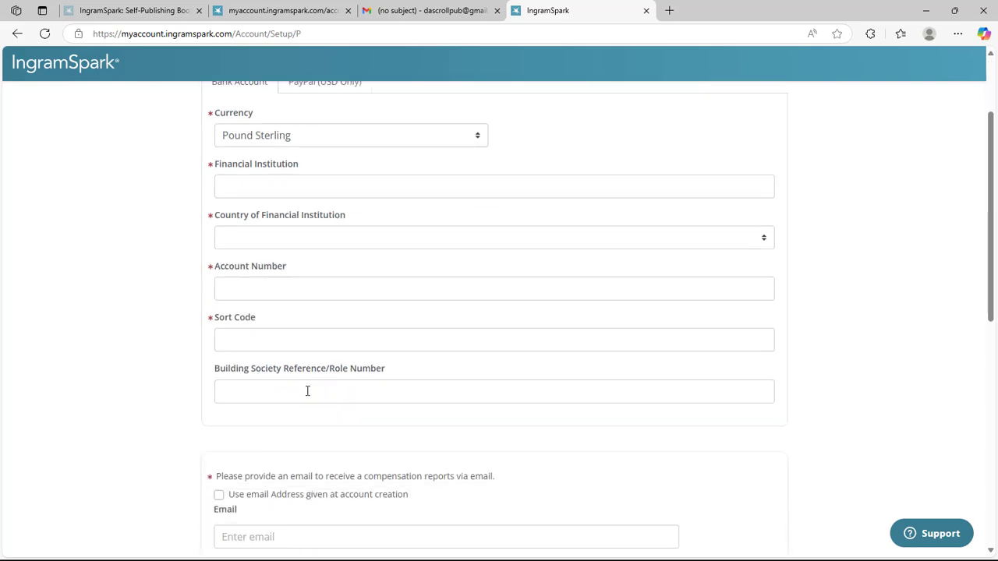
scroll(286, 308, "down", 2)
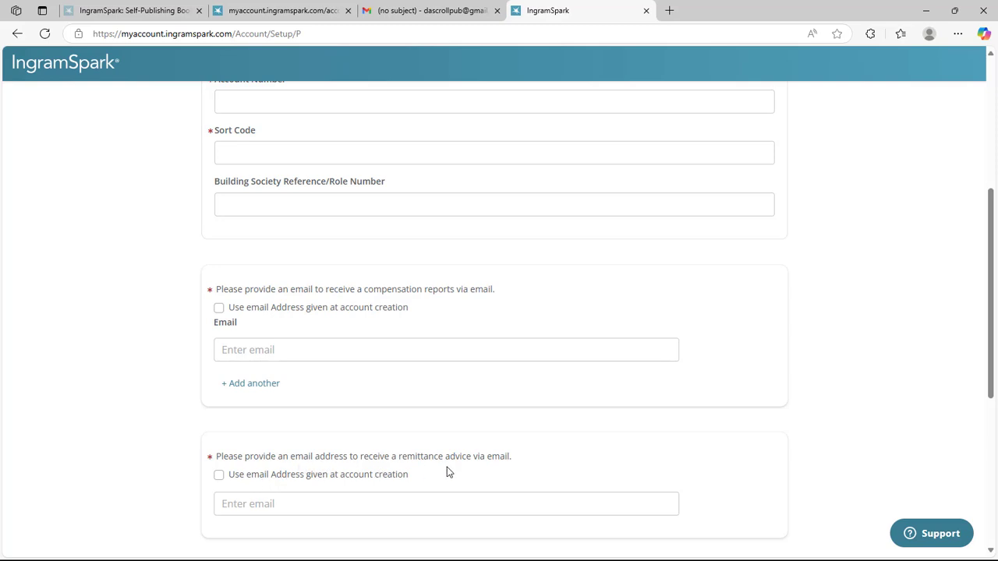
scroll(328, 479, "down", 2)
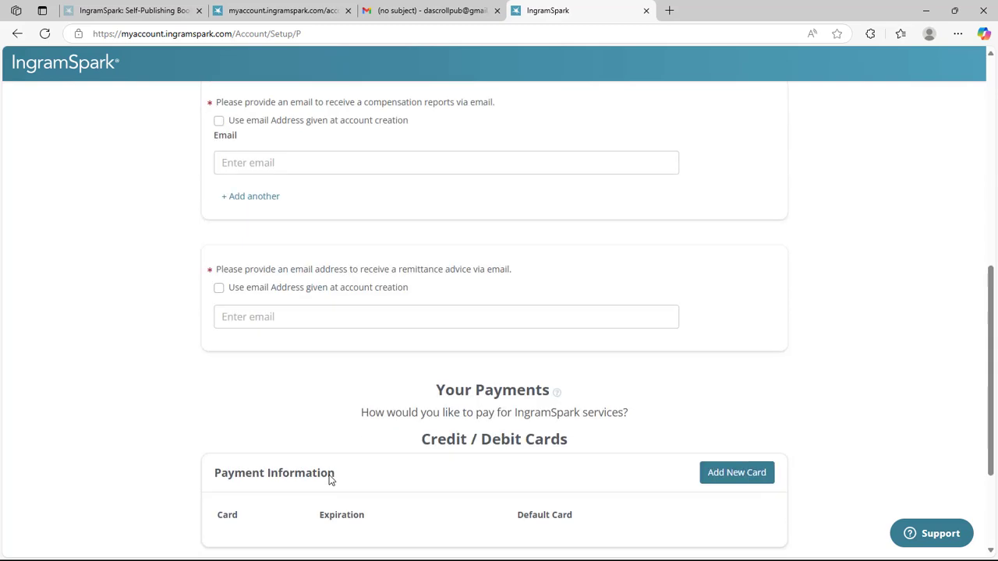
scroll(377, 428, "down", 1)
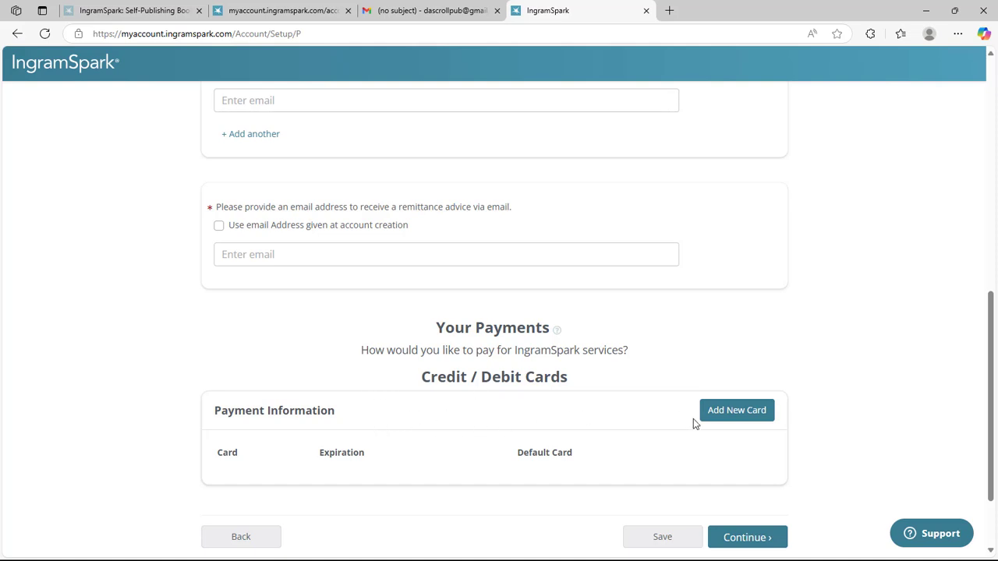
scroll(693, 419, "down", 1)
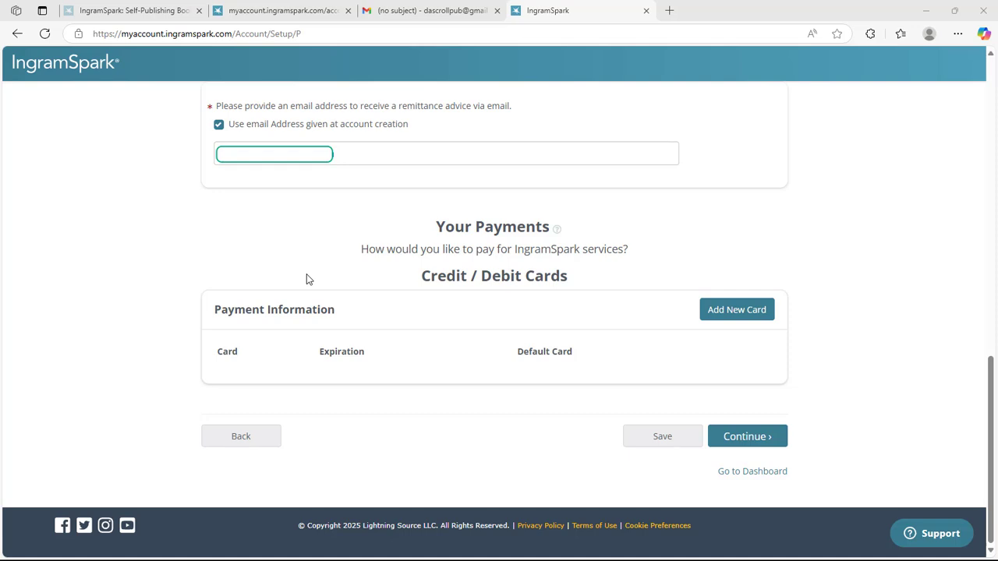
Add a default payment card expiring 05/2028, then continue to complete account setup.
left_click(741, 312)
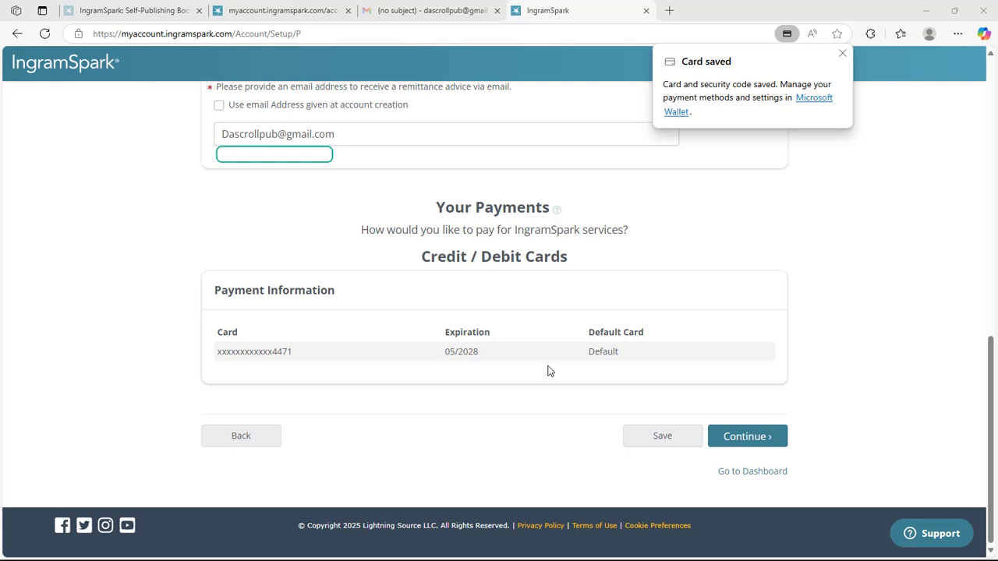
left_click(748, 436)
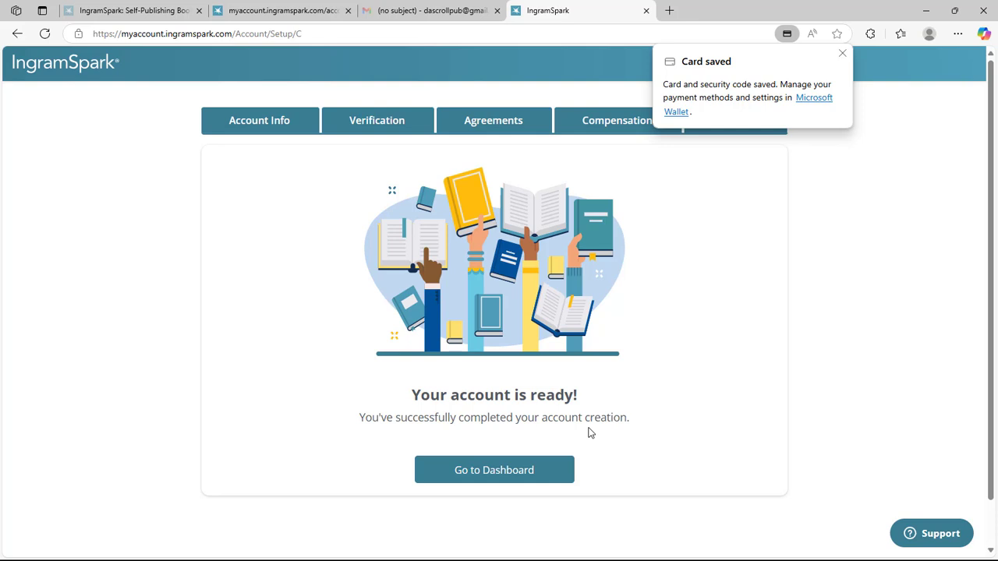
Leave the 'Your account is ready!' screen for the dashboard's Add a Title page.
left_click(481, 481)
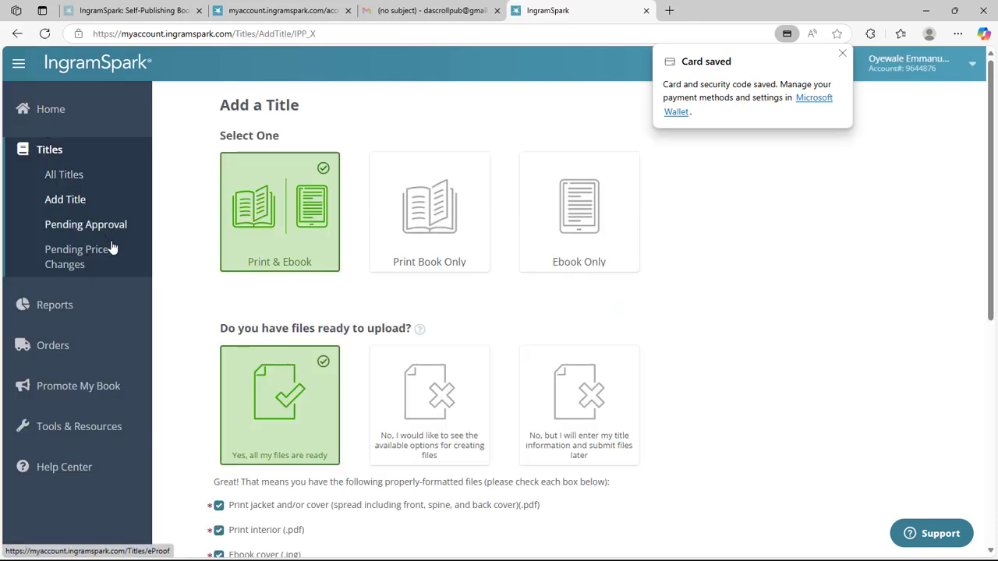